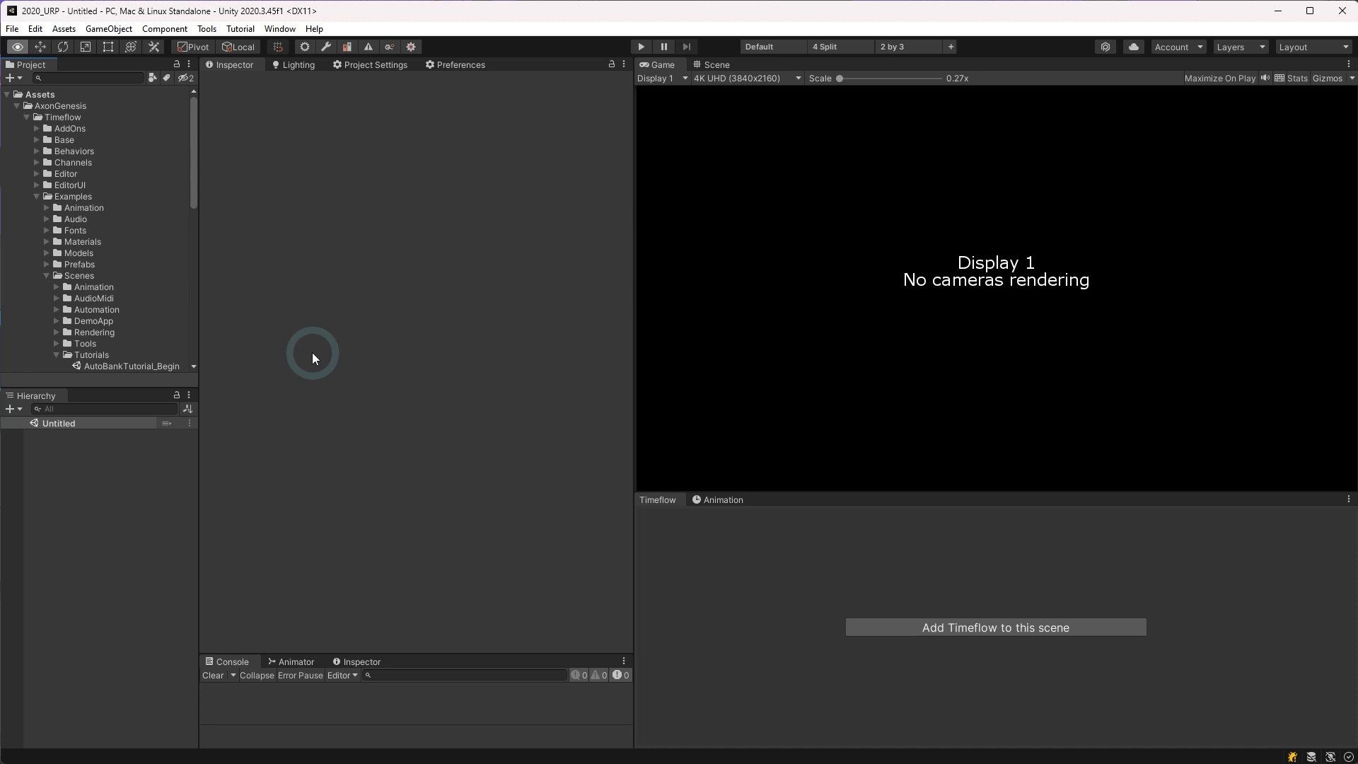
Step: Open the AutoBankTutorial_Begin scene and expand its Timeflow, Scene and MotionPath objects in the hierarchy
double_click(77, 367)
click(38, 436)
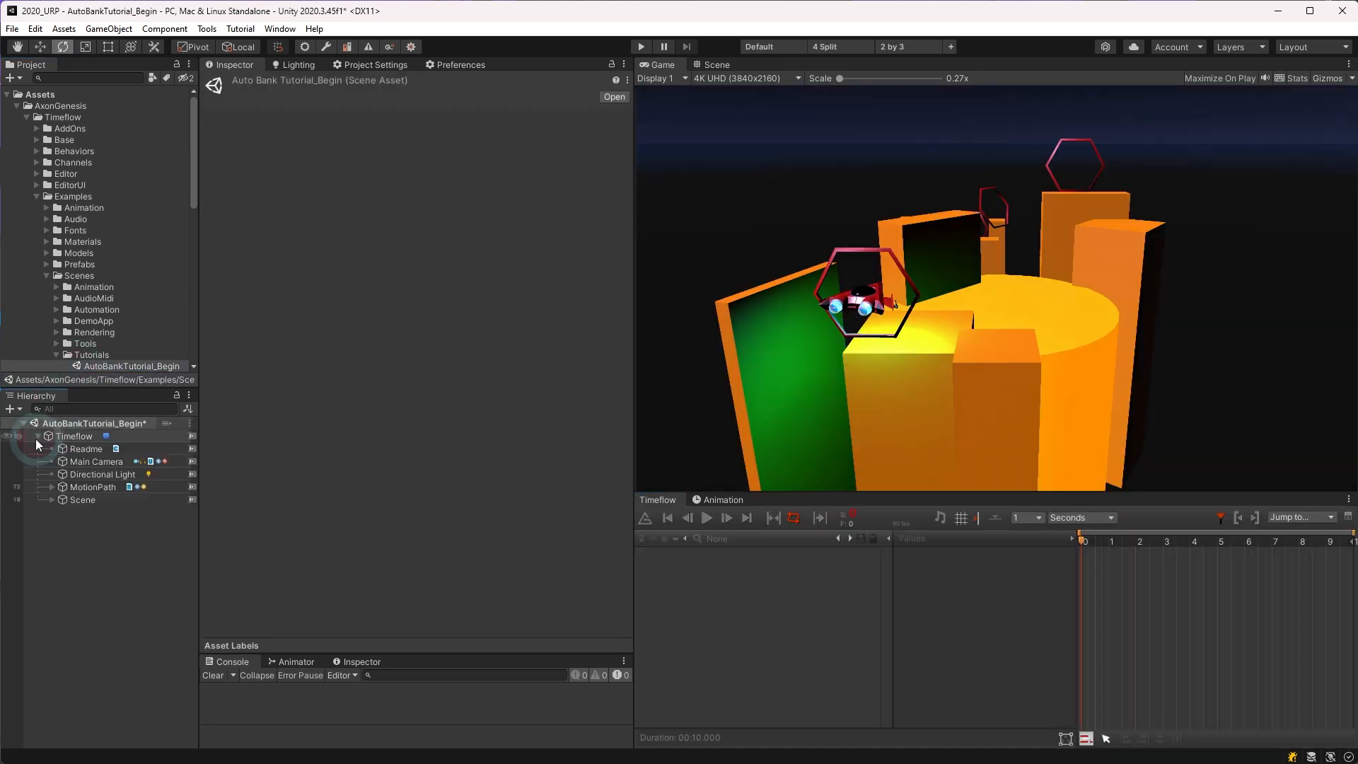
click(50, 499)
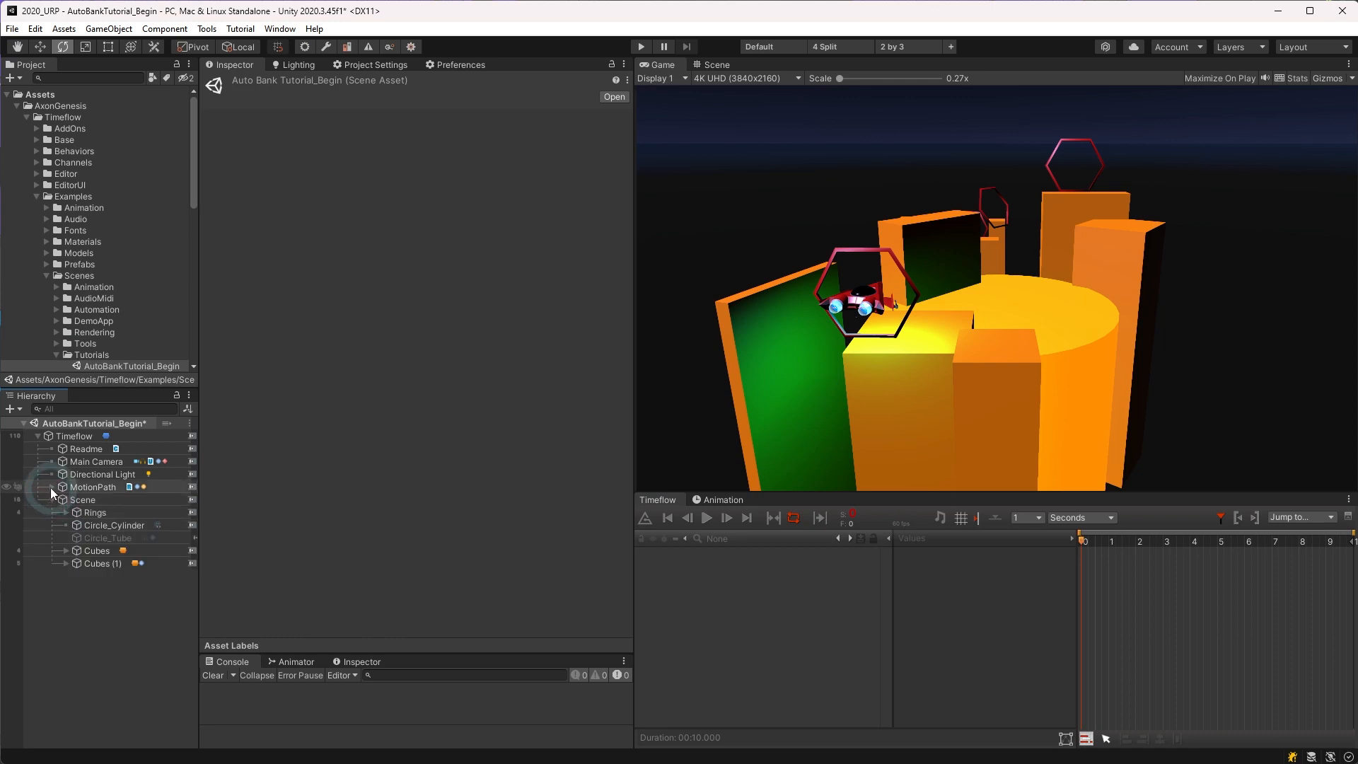
click(51, 487)
Step: Preview the animation with MotionPath selected, display MotionPath's channels in Timeflow, and return to the start of the timeline
click(76, 488)
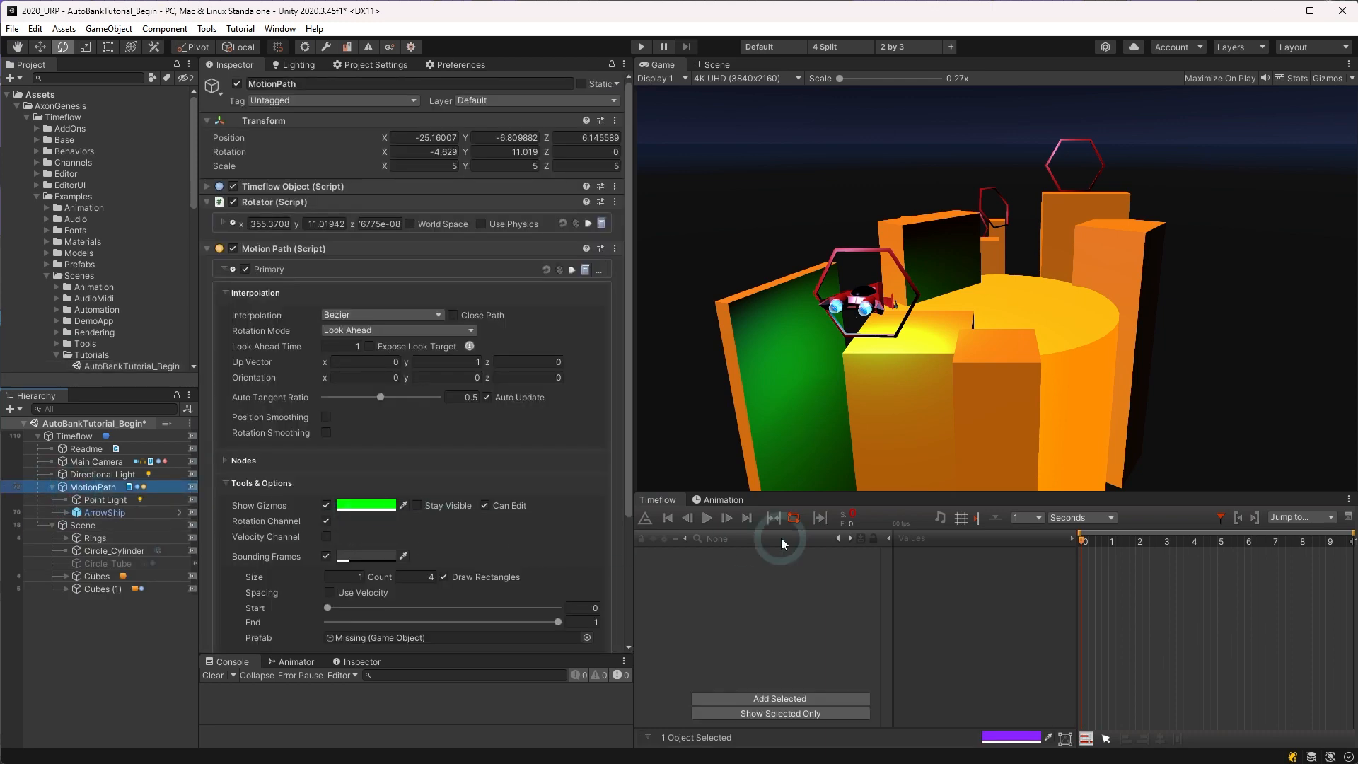
click(707, 520)
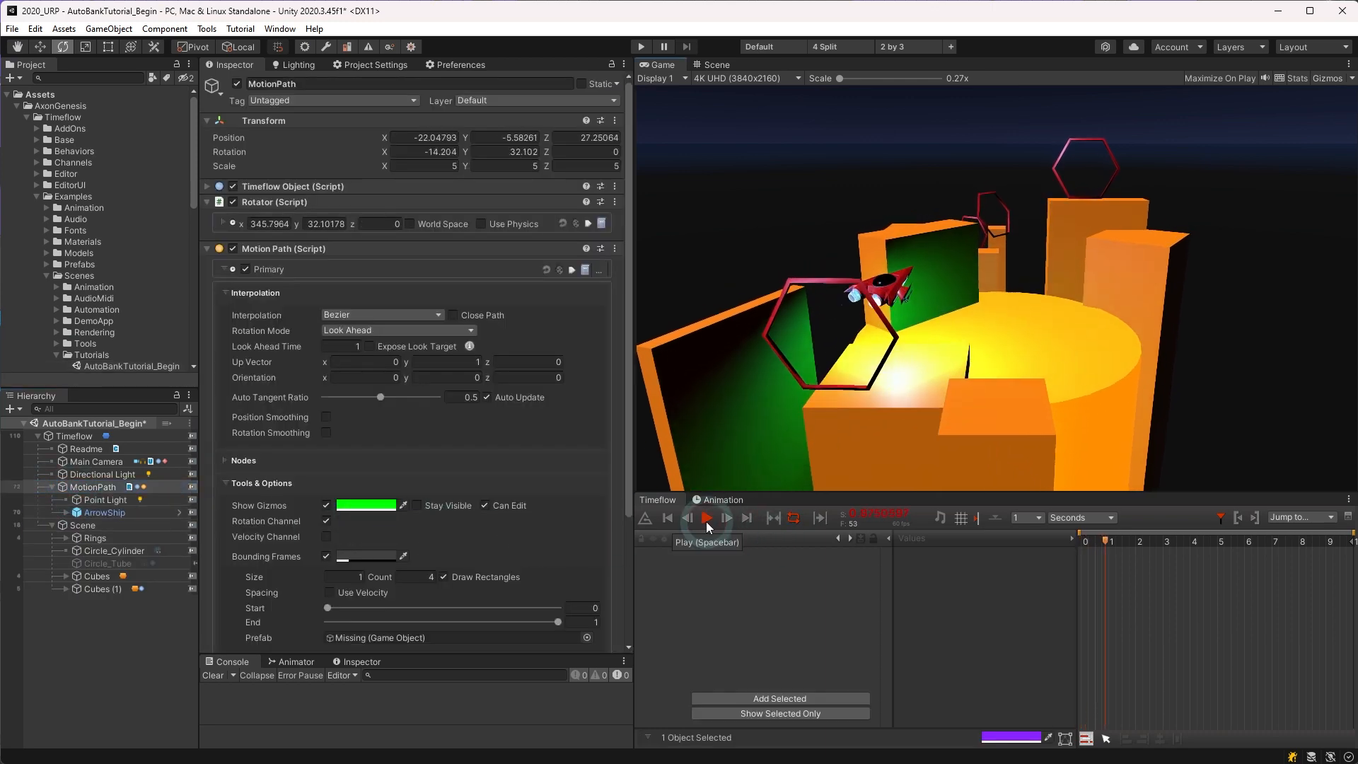
click(191, 487)
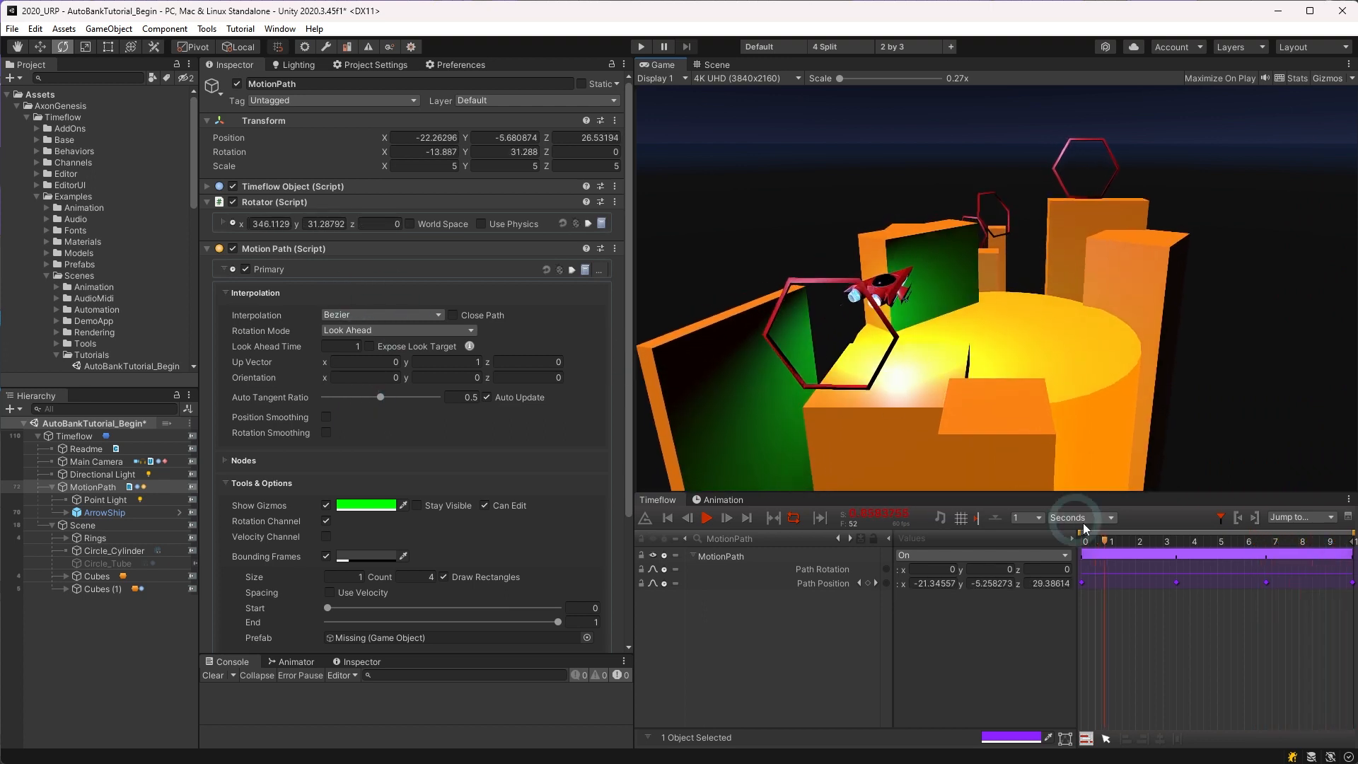
click(1090, 549)
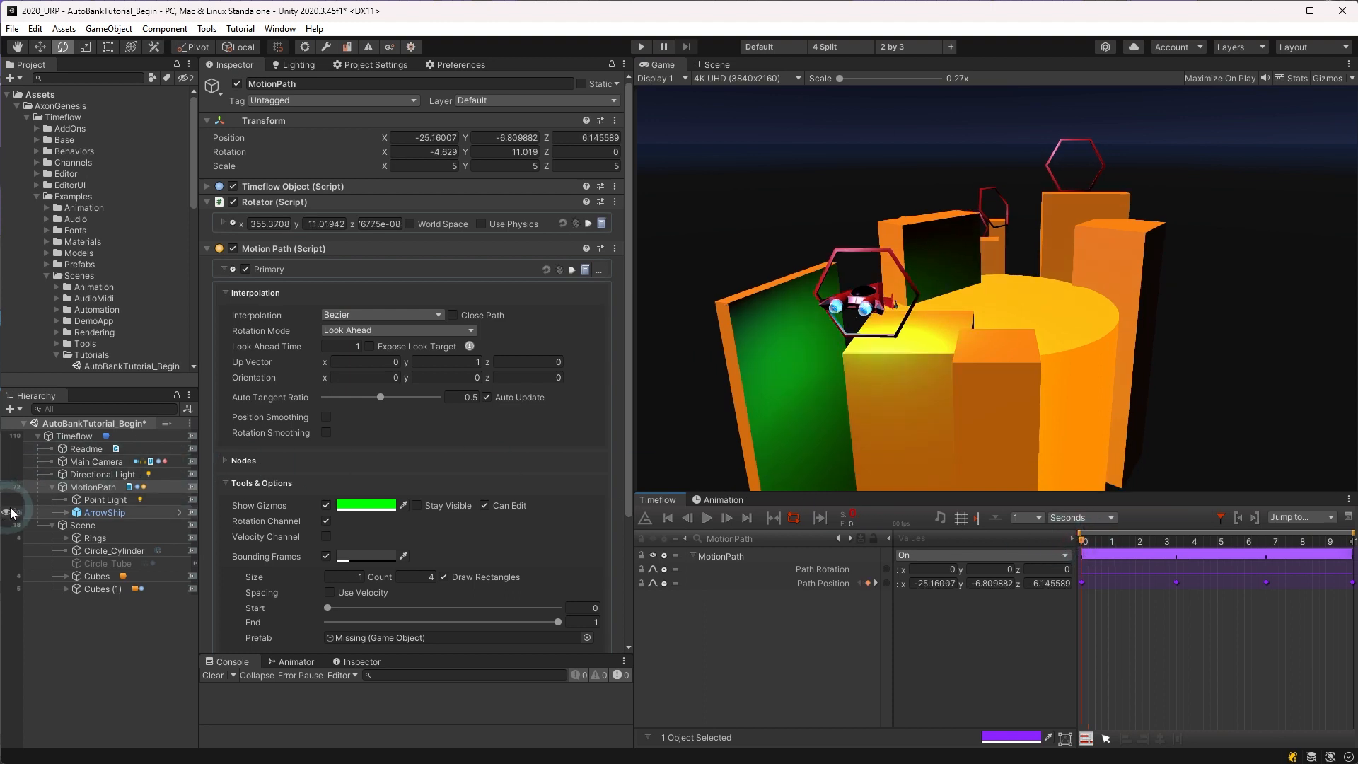
Step: Group ArrowShip under a new parent named ArrowShipGroup and expand the group
click(89, 514)
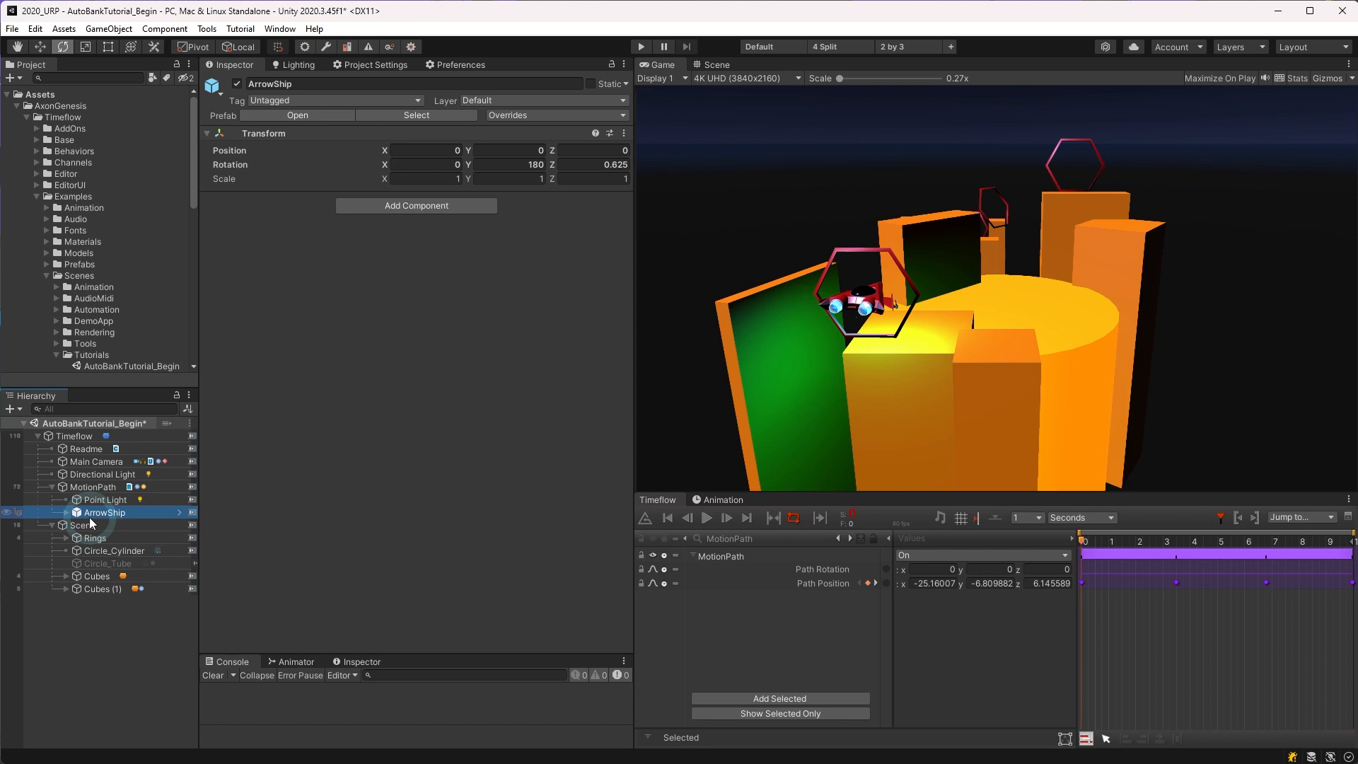
key(ctrl+alt+g)
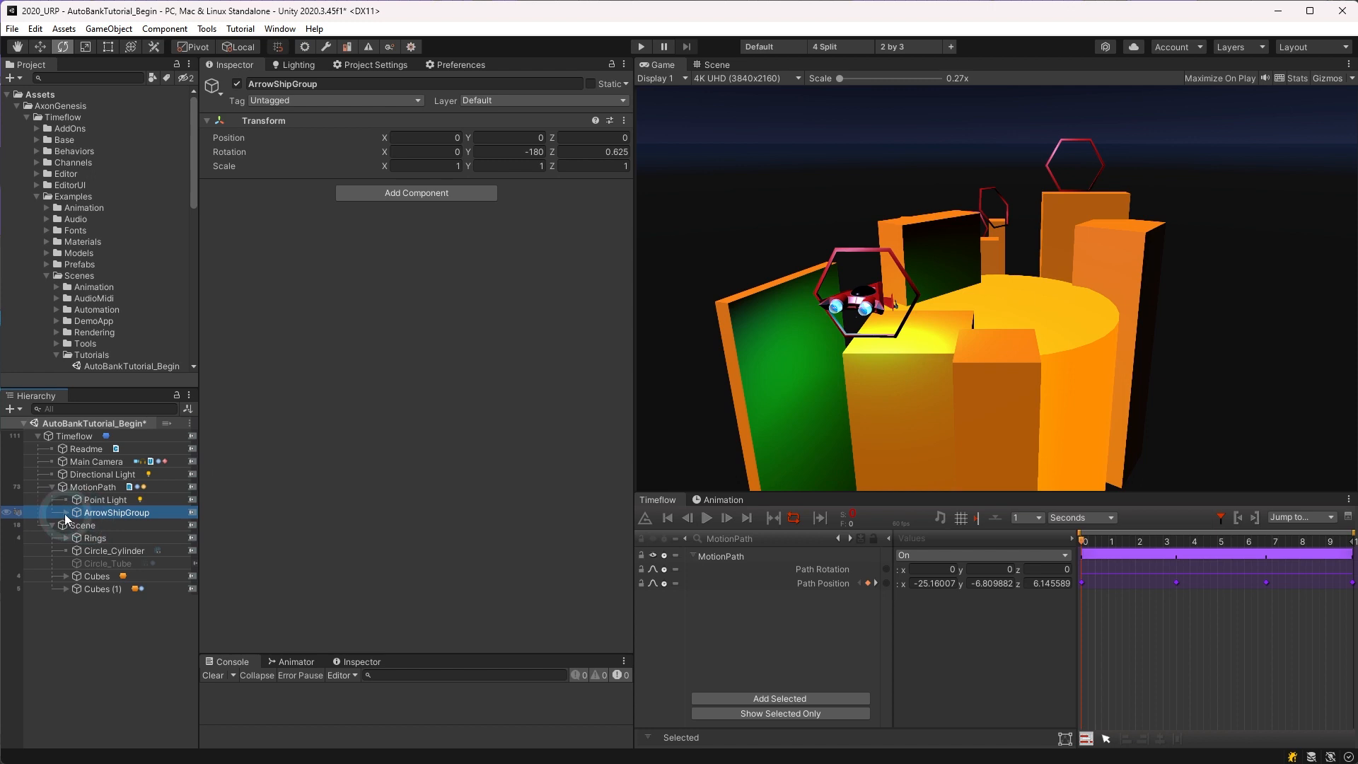
click(65, 514)
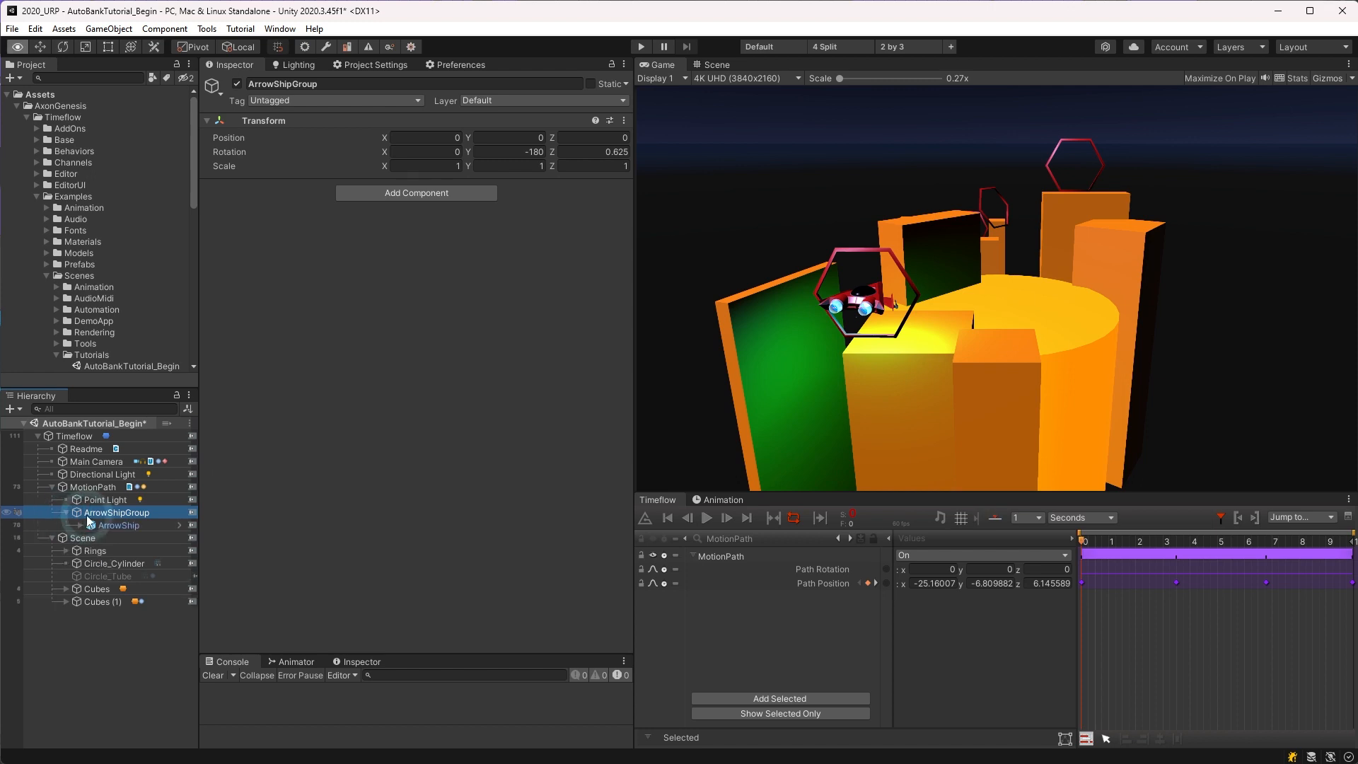
Step: Display ArrowShipGroup in Timeflow and add an Auto Bank automation to it
key(alt+grave)
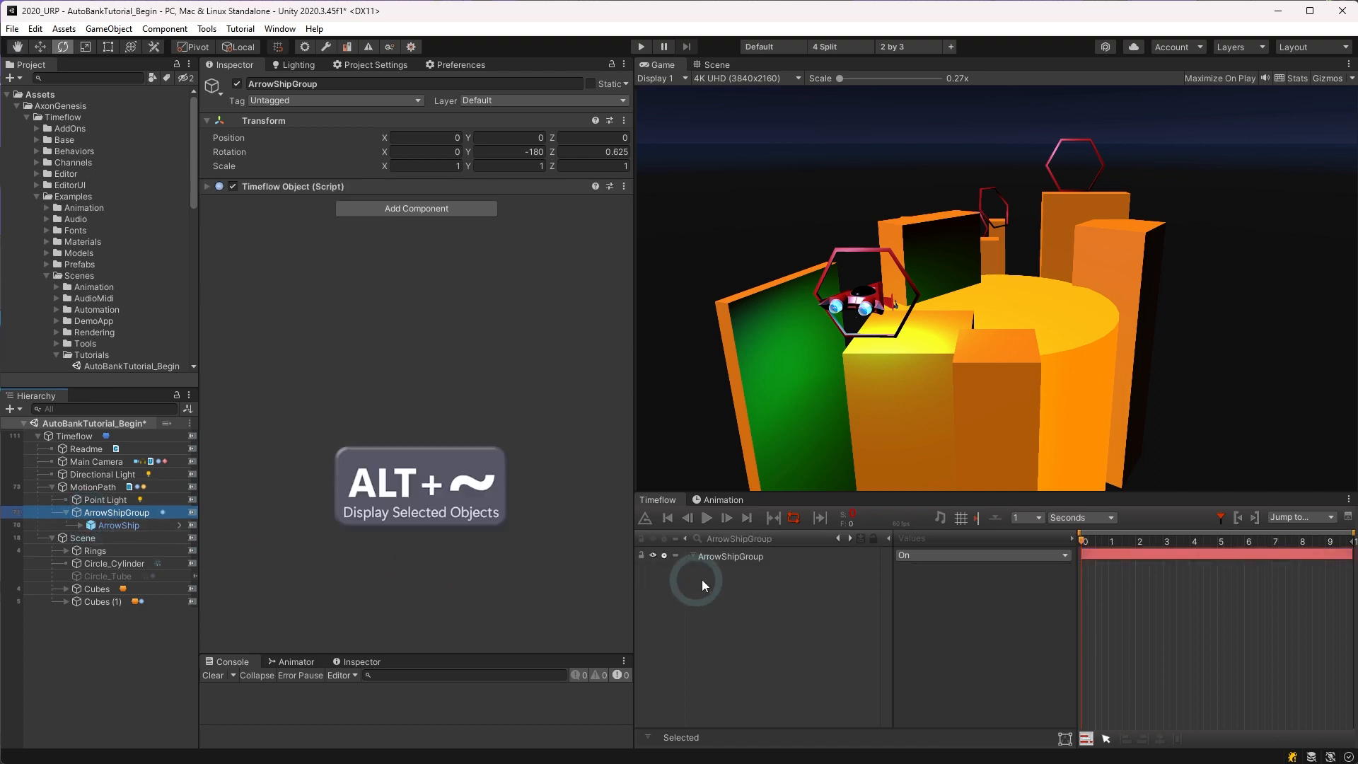
click(731, 555)
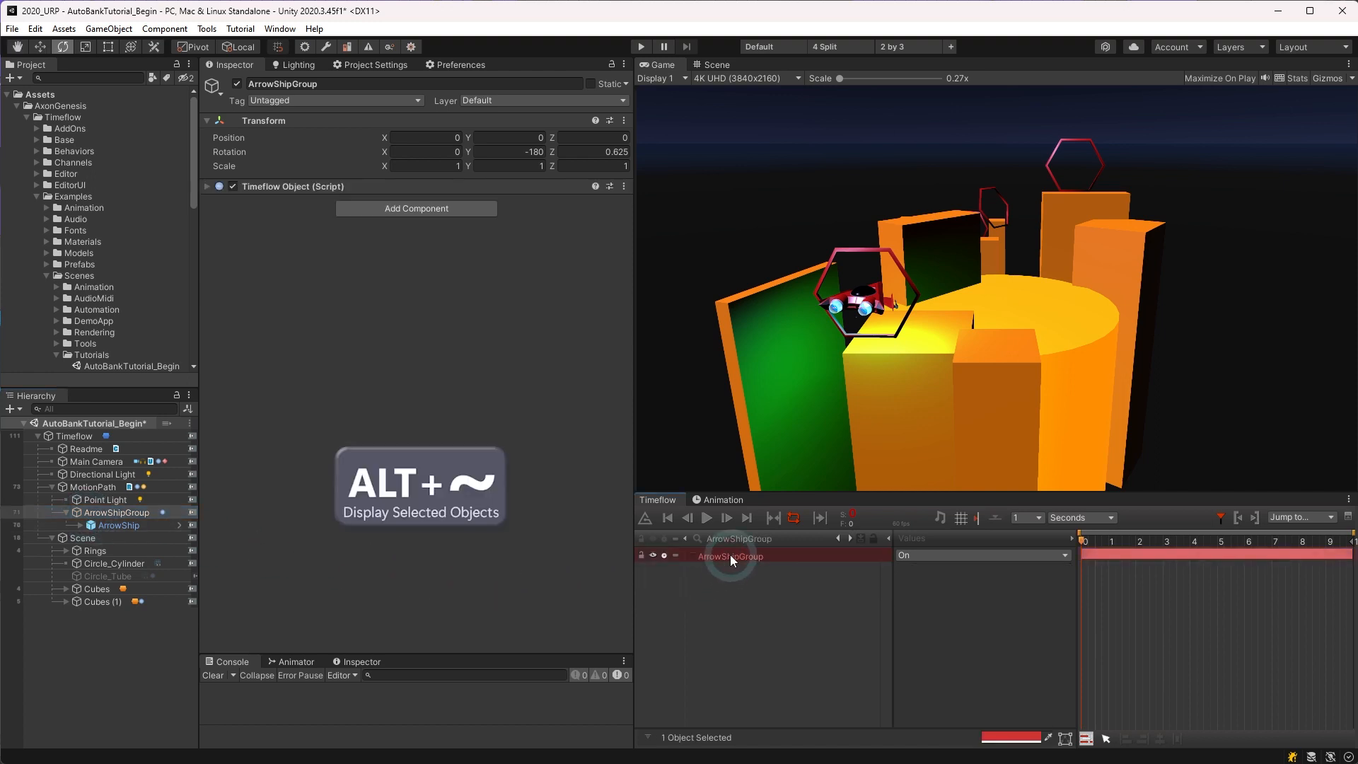
right_click(730, 555)
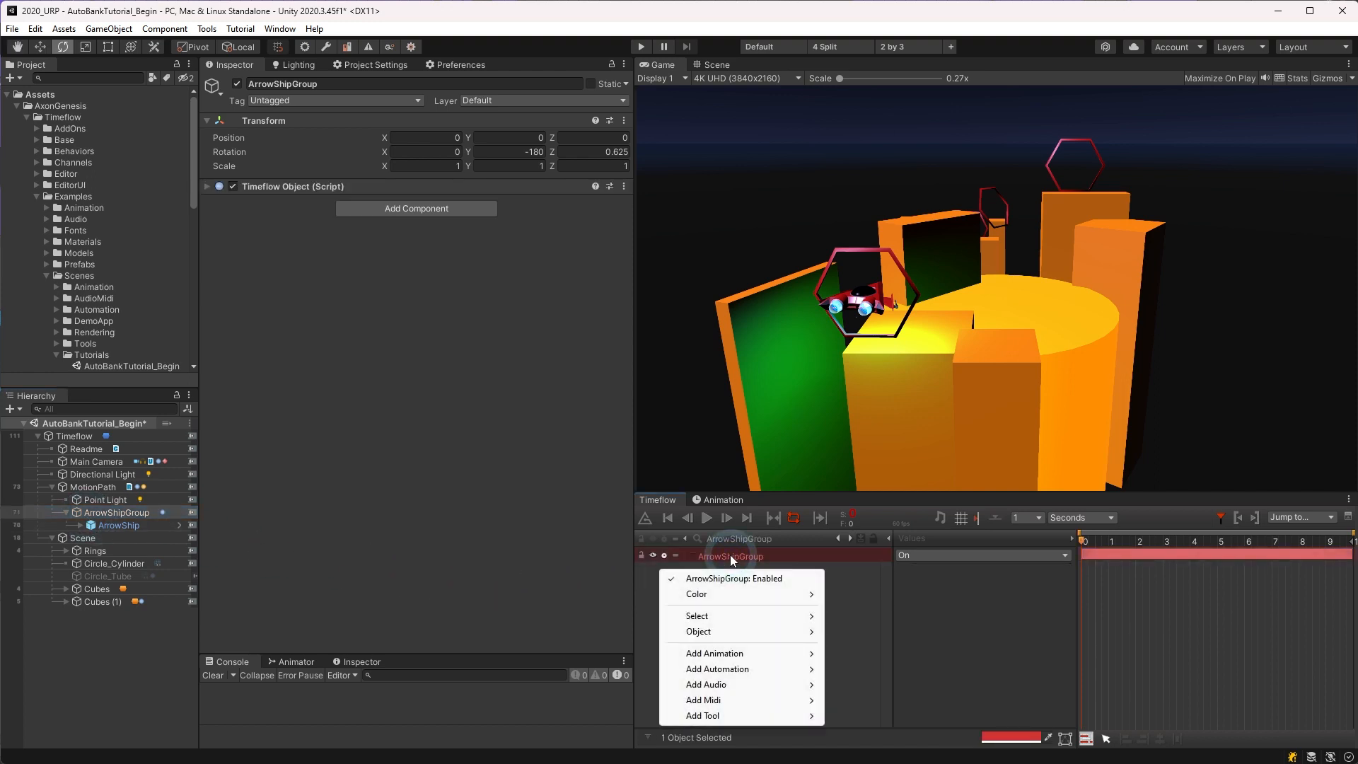
mouse_move(759, 674)
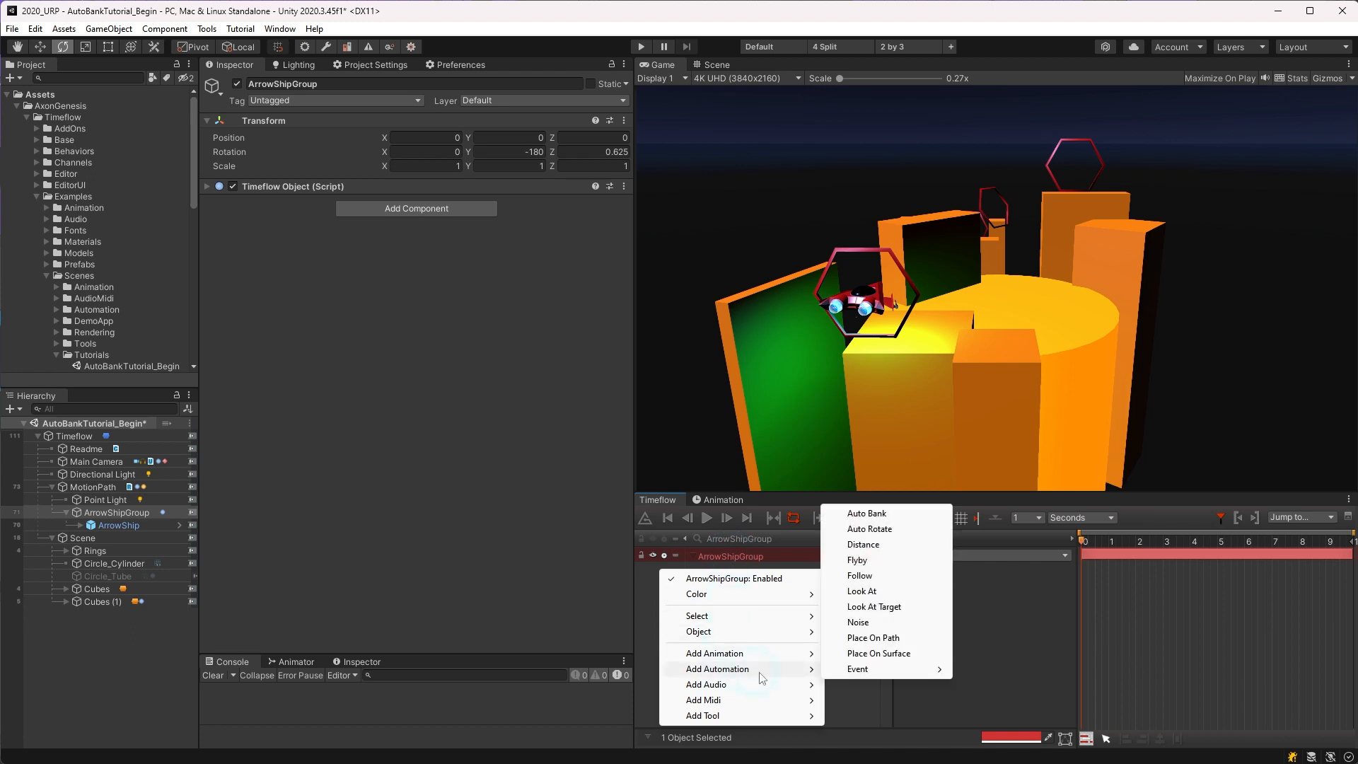
click(872, 516)
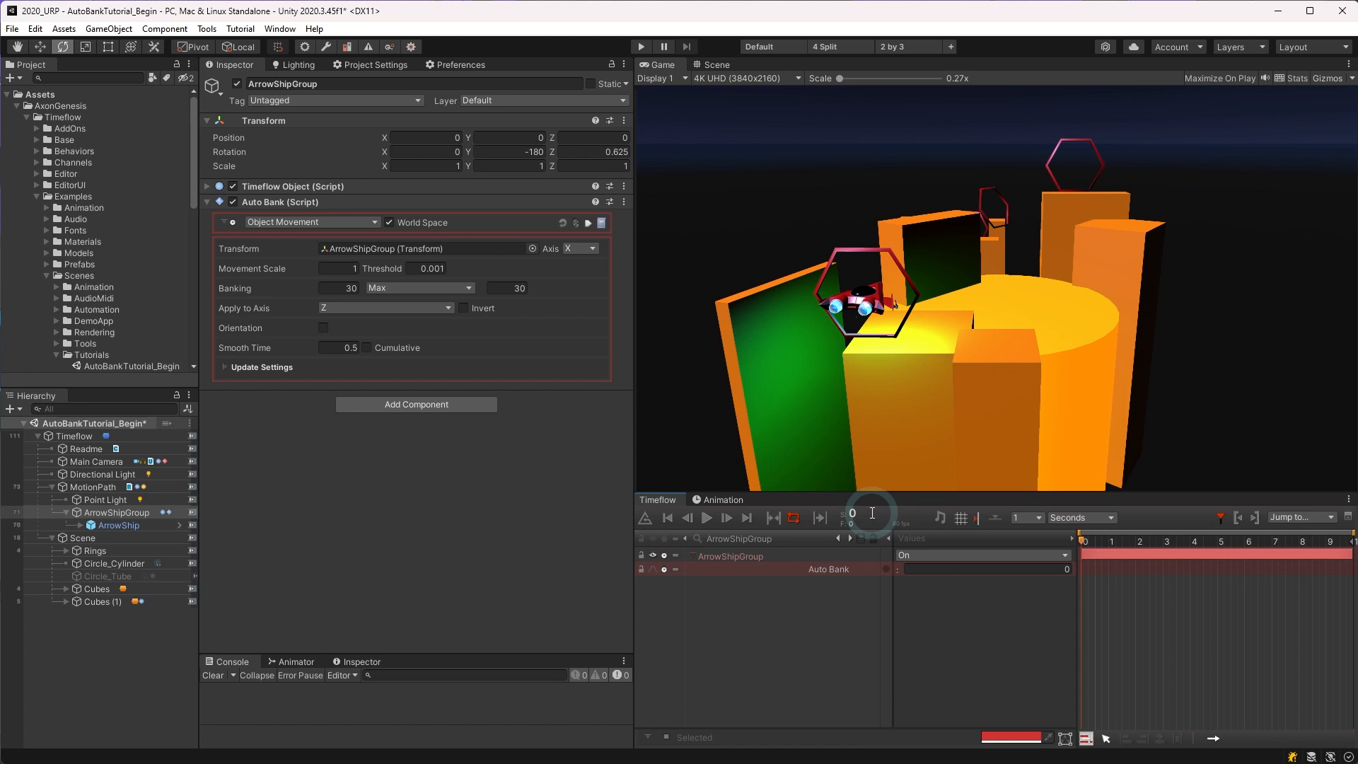
Step: Play the animation and examine Auto Bank's input mode and movement axis options
click(706, 518)
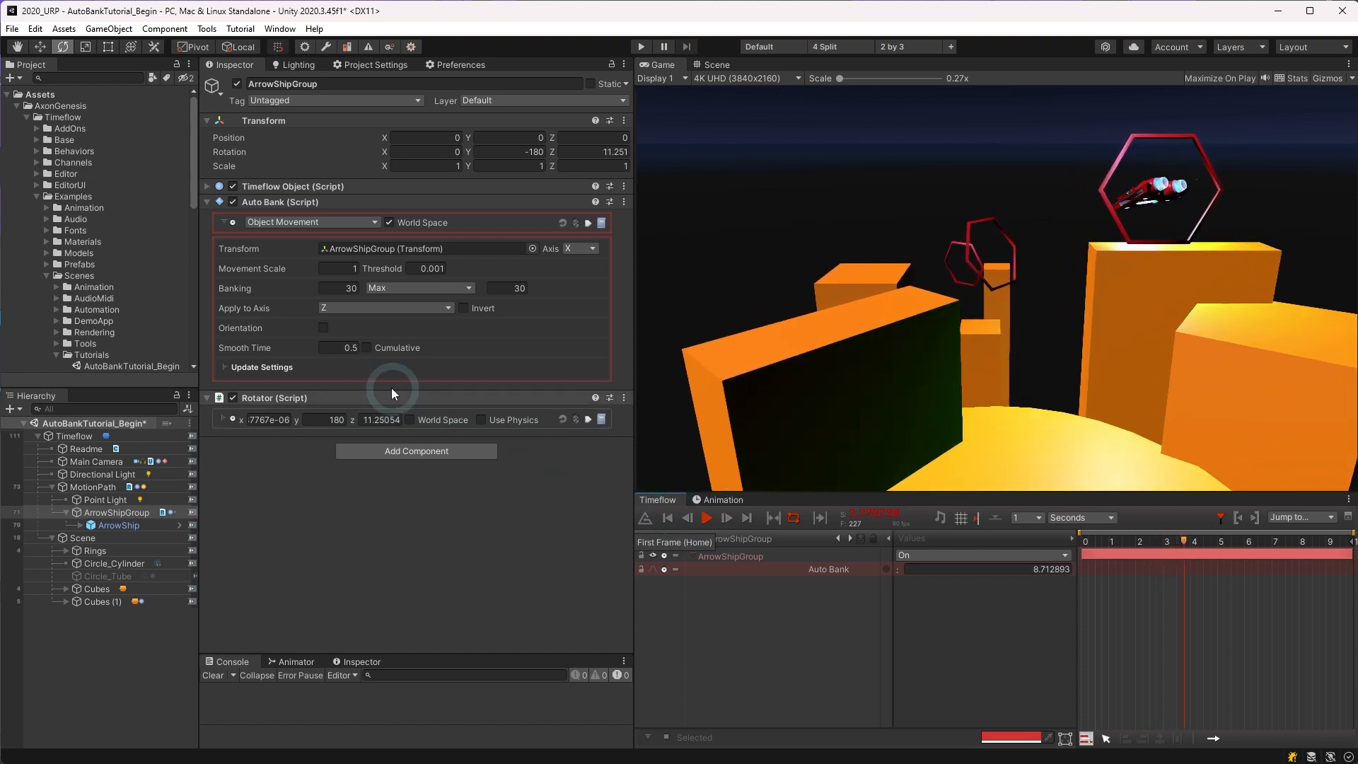
click(325, 222)
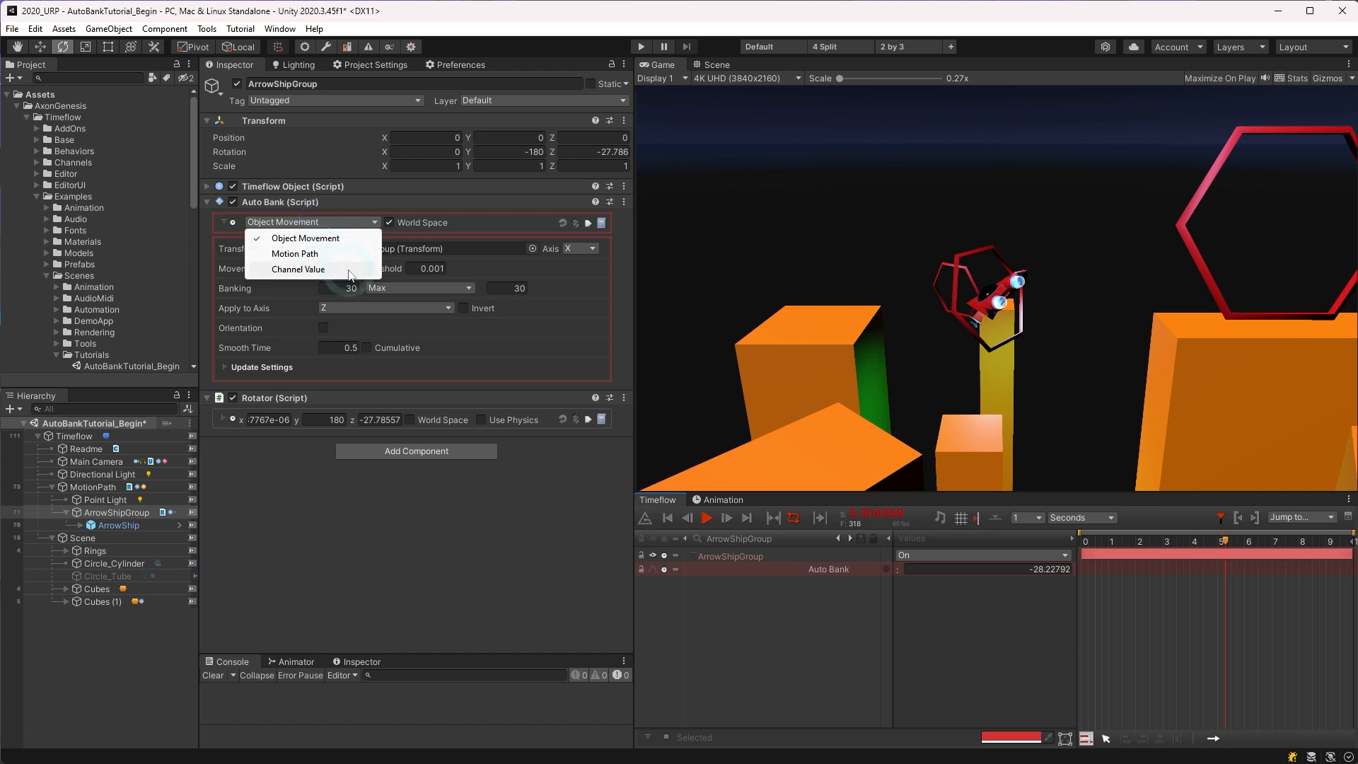
click(544, 269)
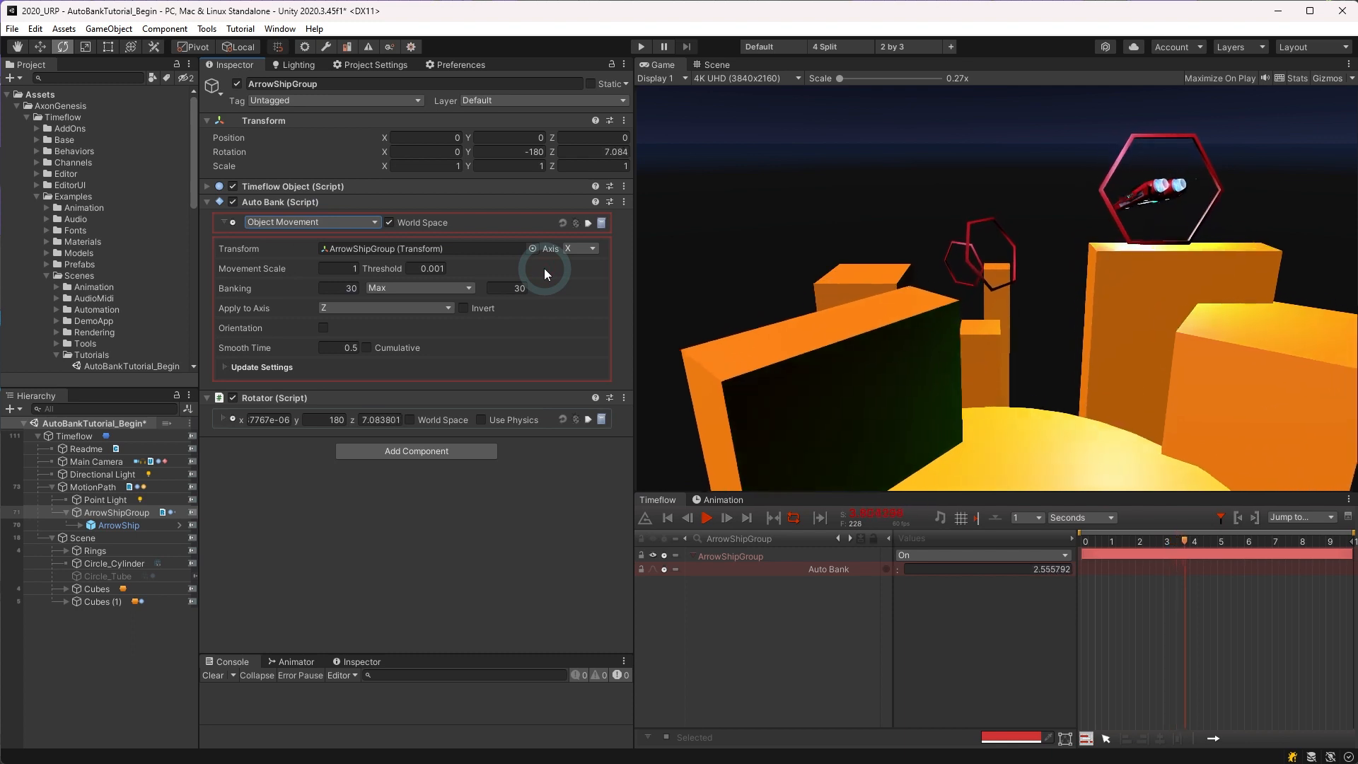
click(584, 249)
click(607, 250)
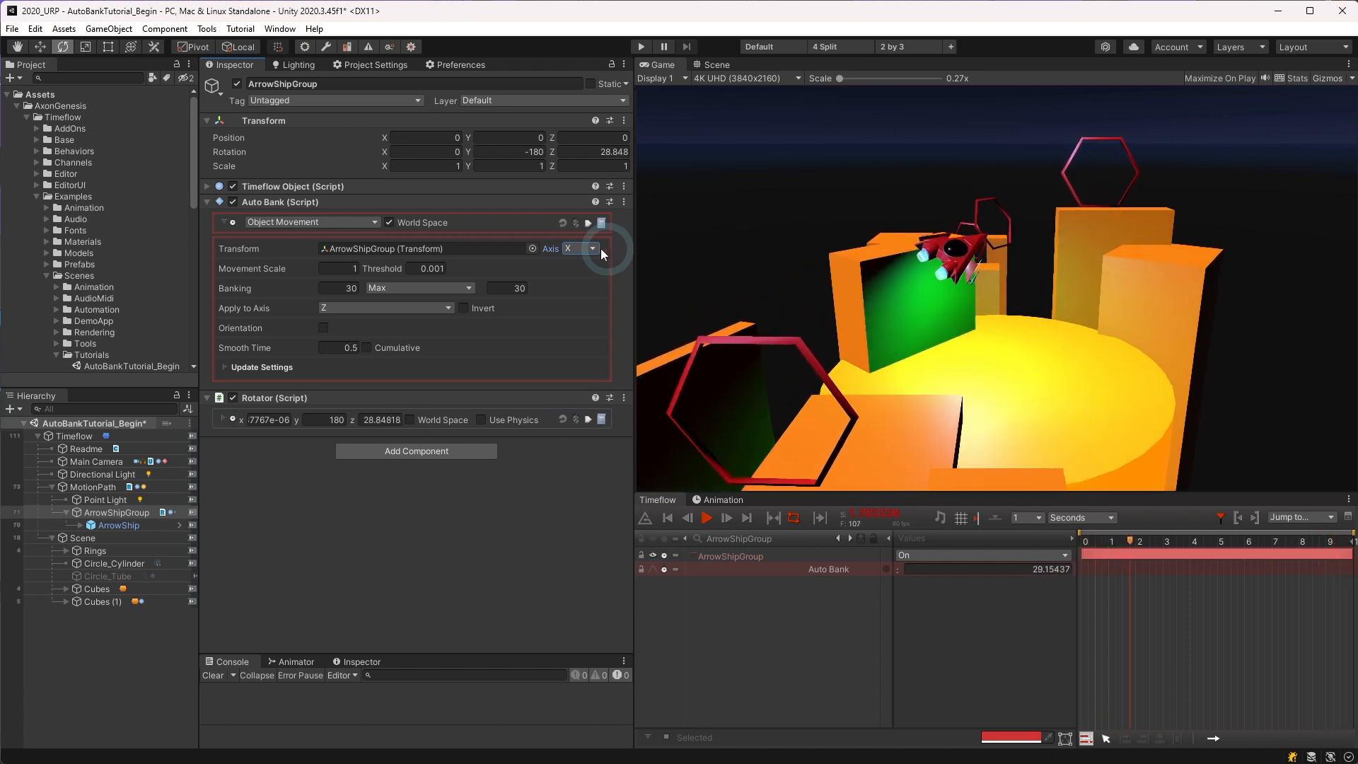
Step: Try a Movement Scale of 15.78, a maximum bank of 302.9 and a Banking value of -27 on Auto Bank
click(345, 270)
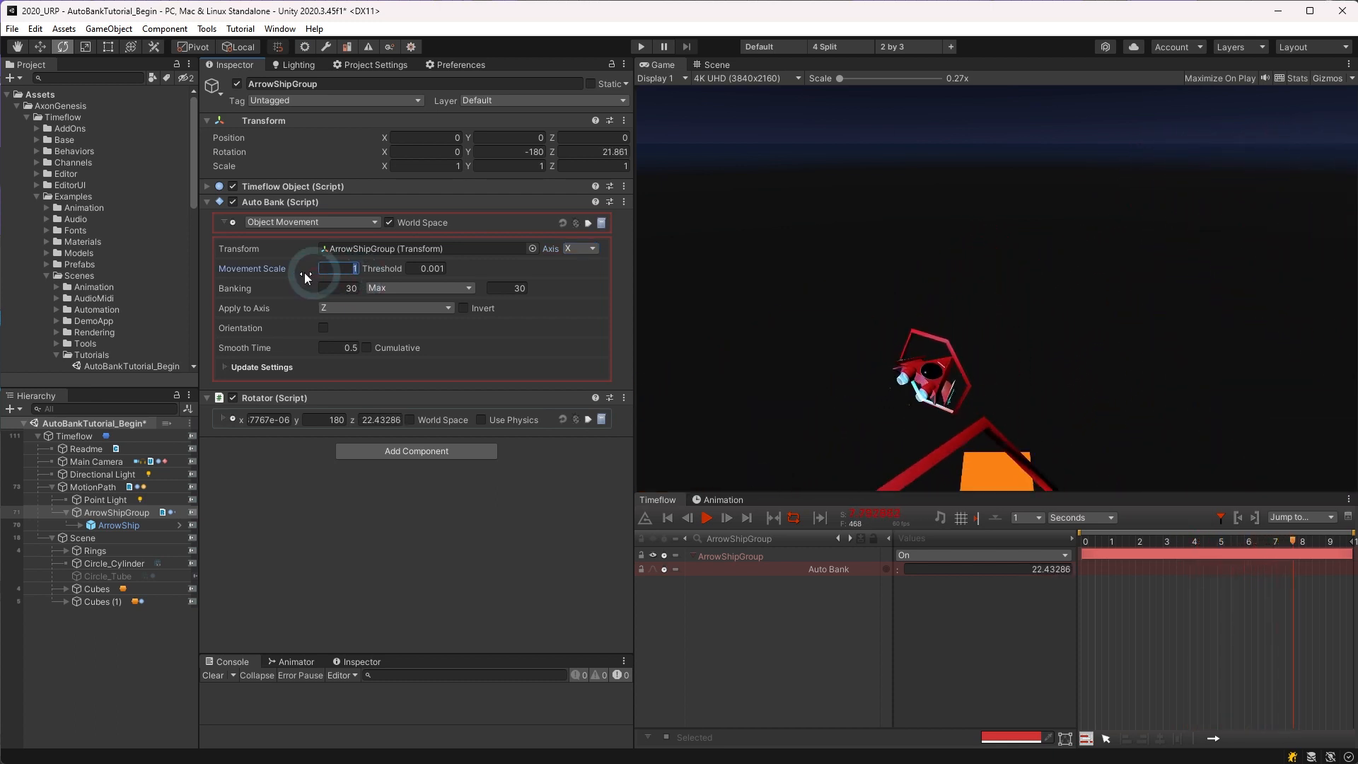
drag(304, 273, 490, 262)
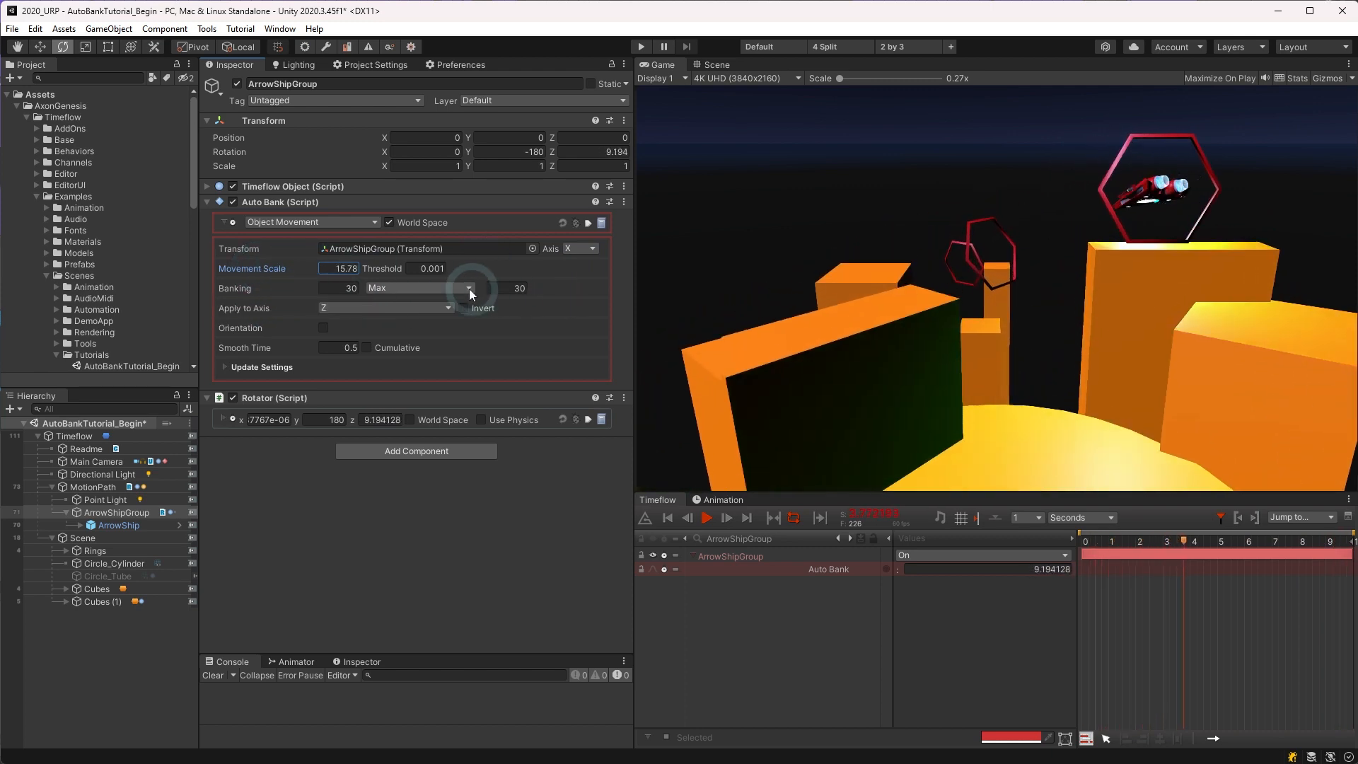
drag(272, 287, 265, 287)
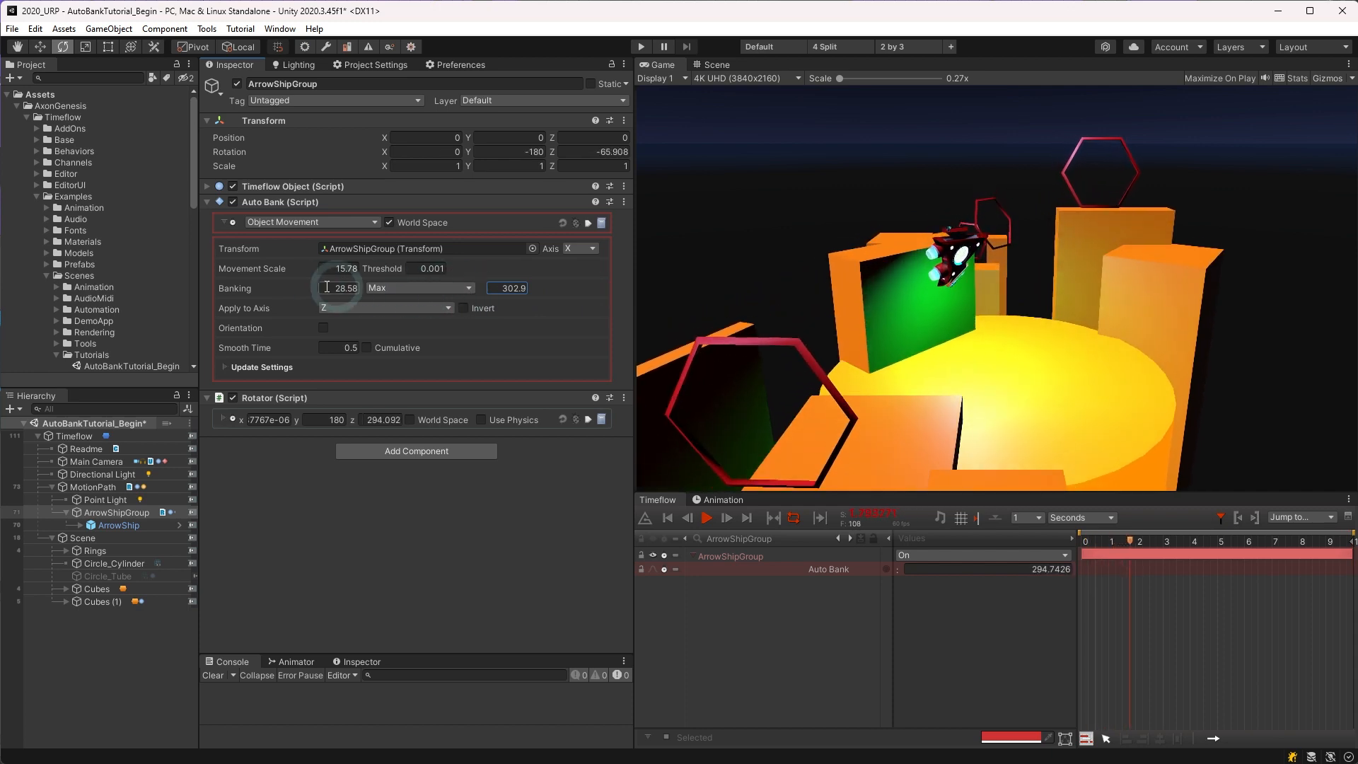
click(269, 289)
drag(267, 290, 190, 286)
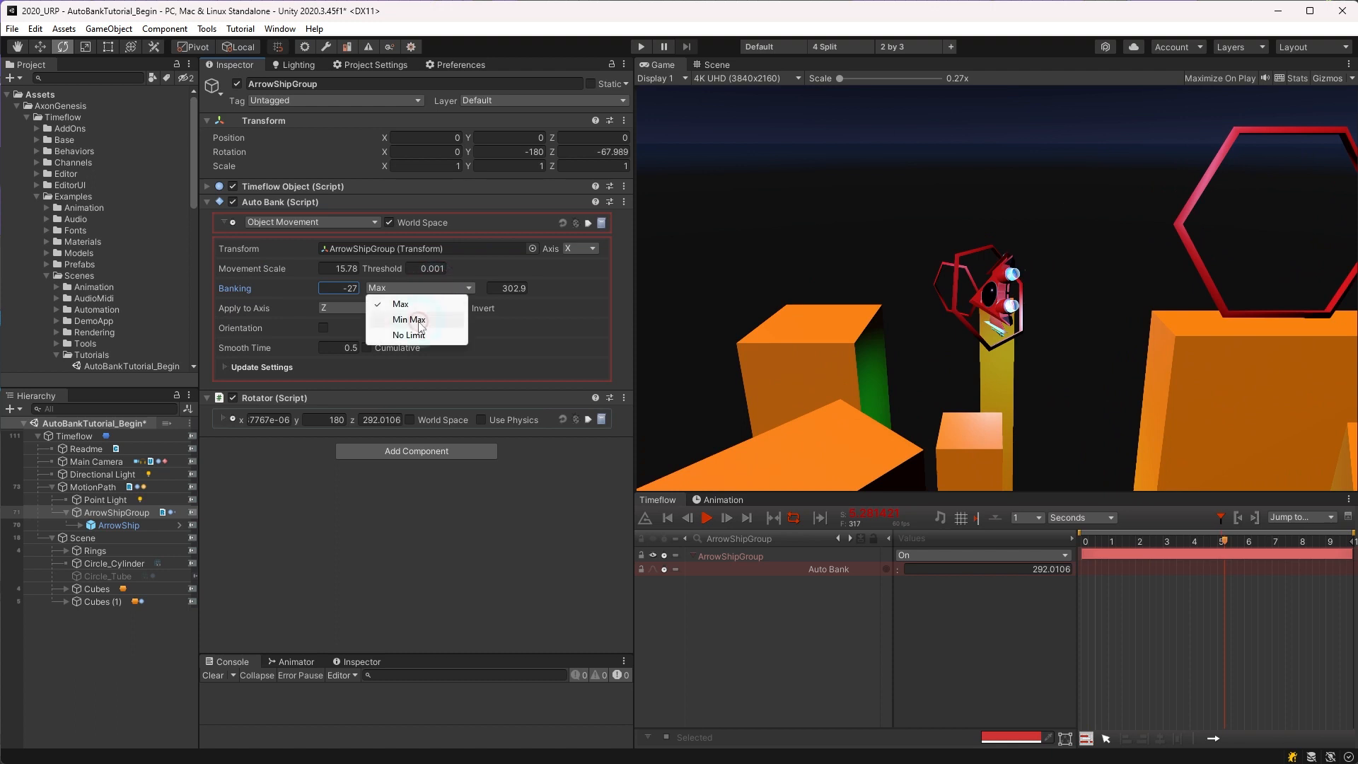
Step: Try the No Limit option for Auto Bank's banking and switch back to Max
click(413, 336)
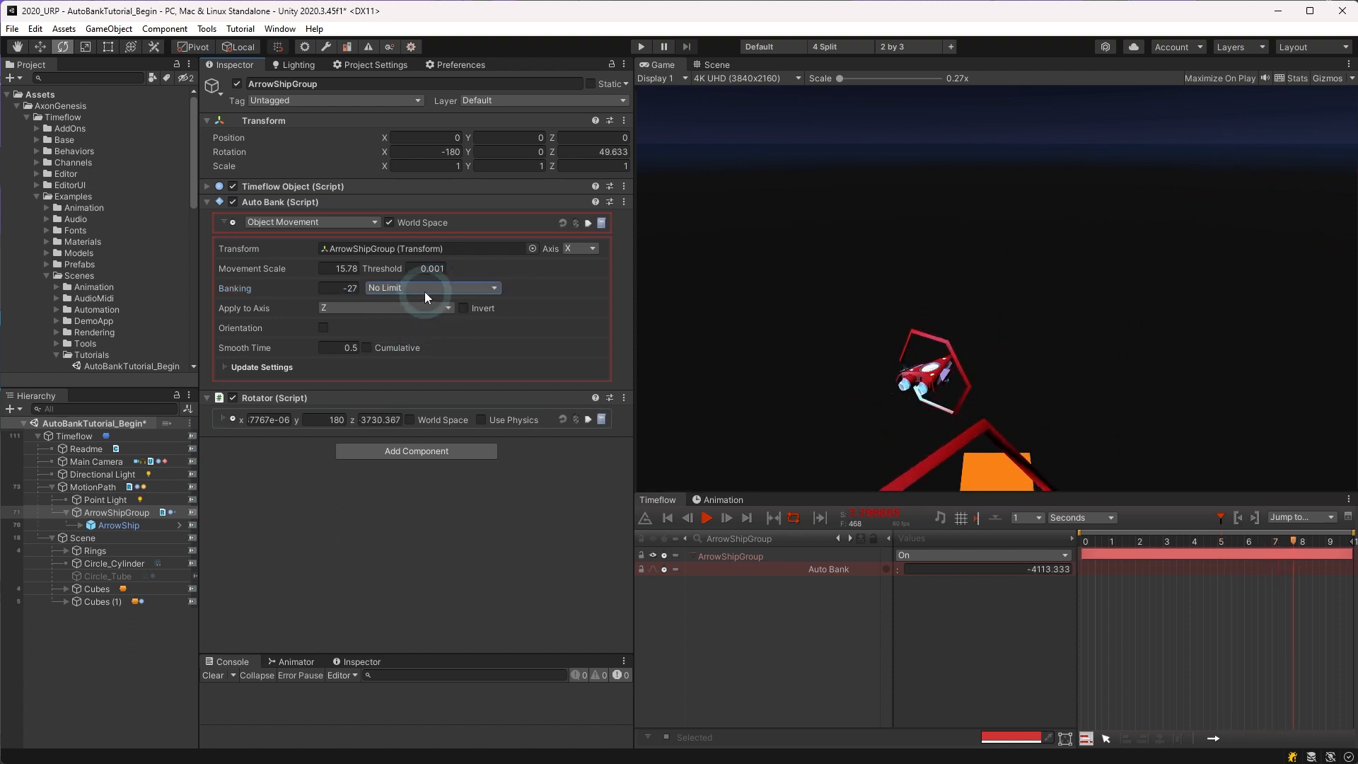
click(425, 290)
click(422, 302)
Step: Set Auto Bank's maximum bank to 30, and its Banking and Movement Scale values to 1
click(507, 289)
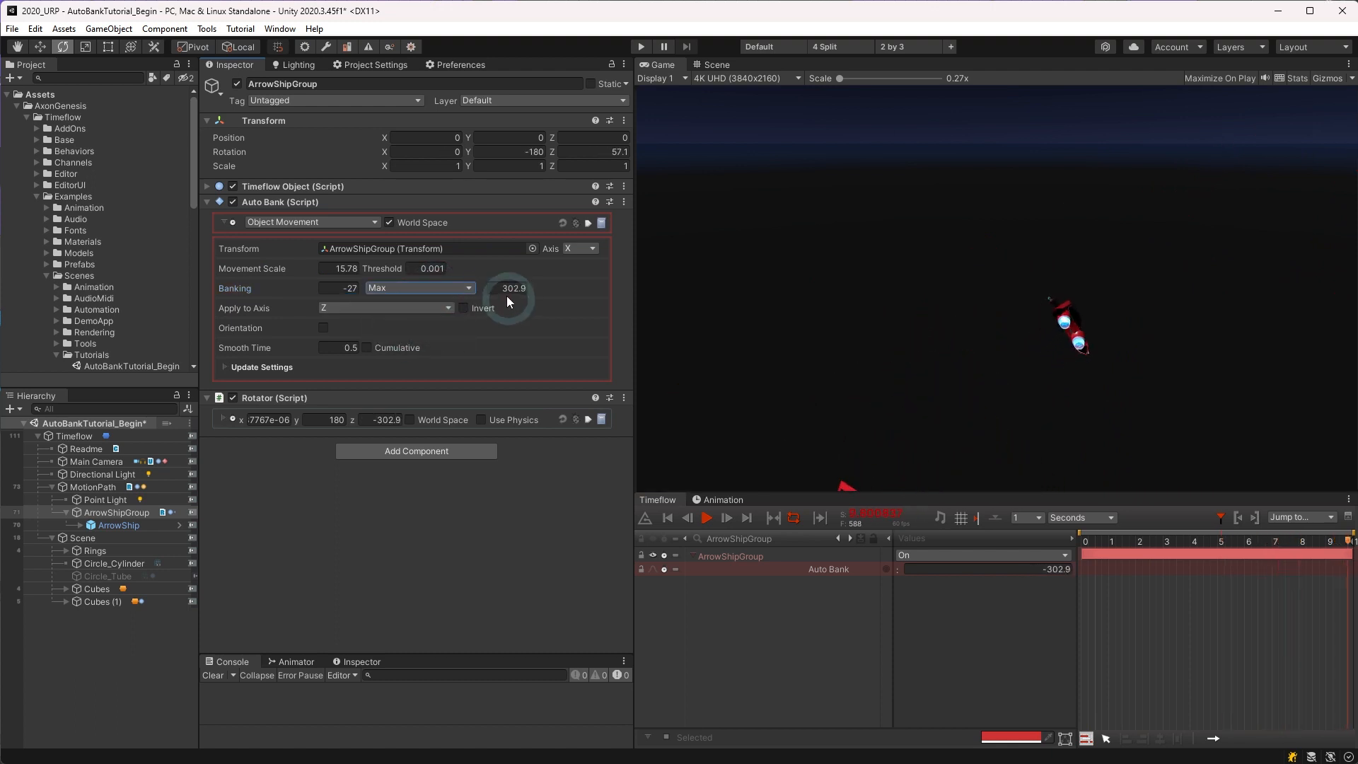
text(30)
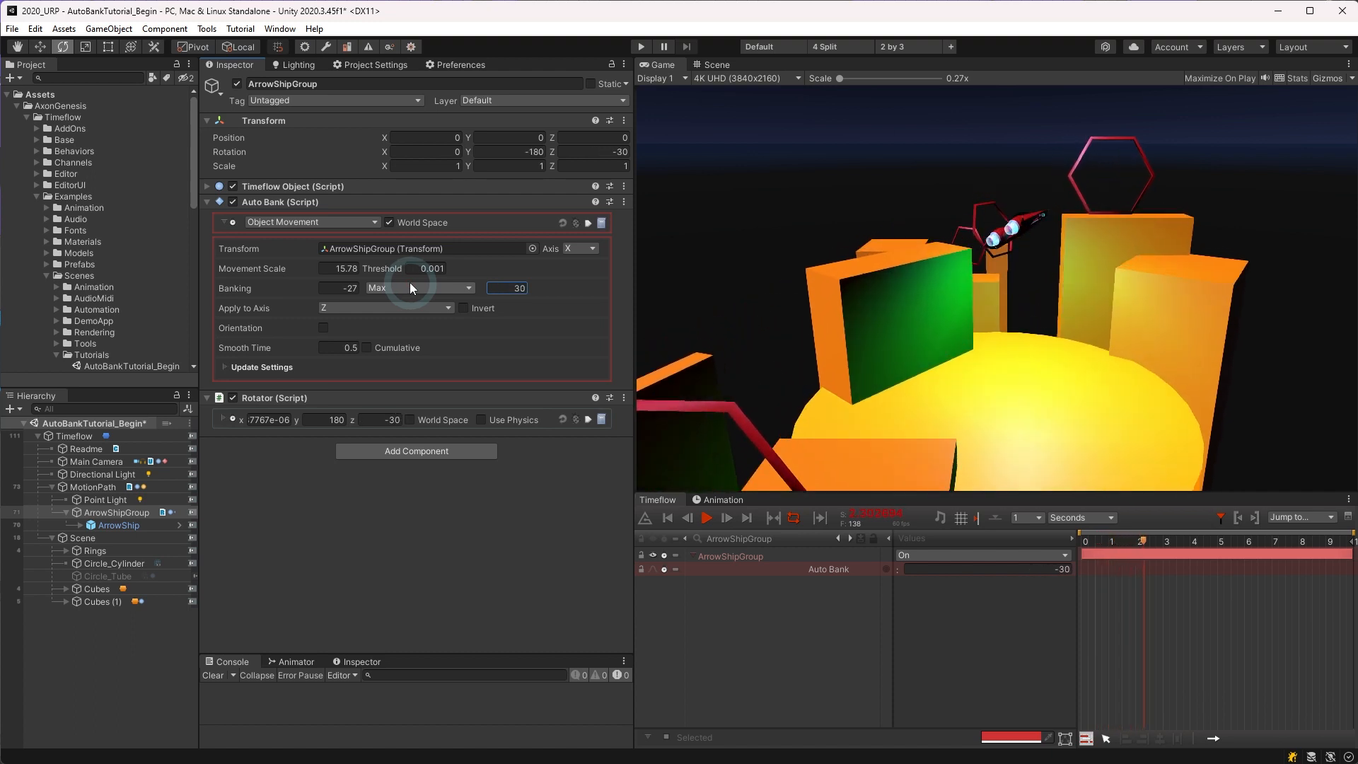
click(331, 291)
text(5)
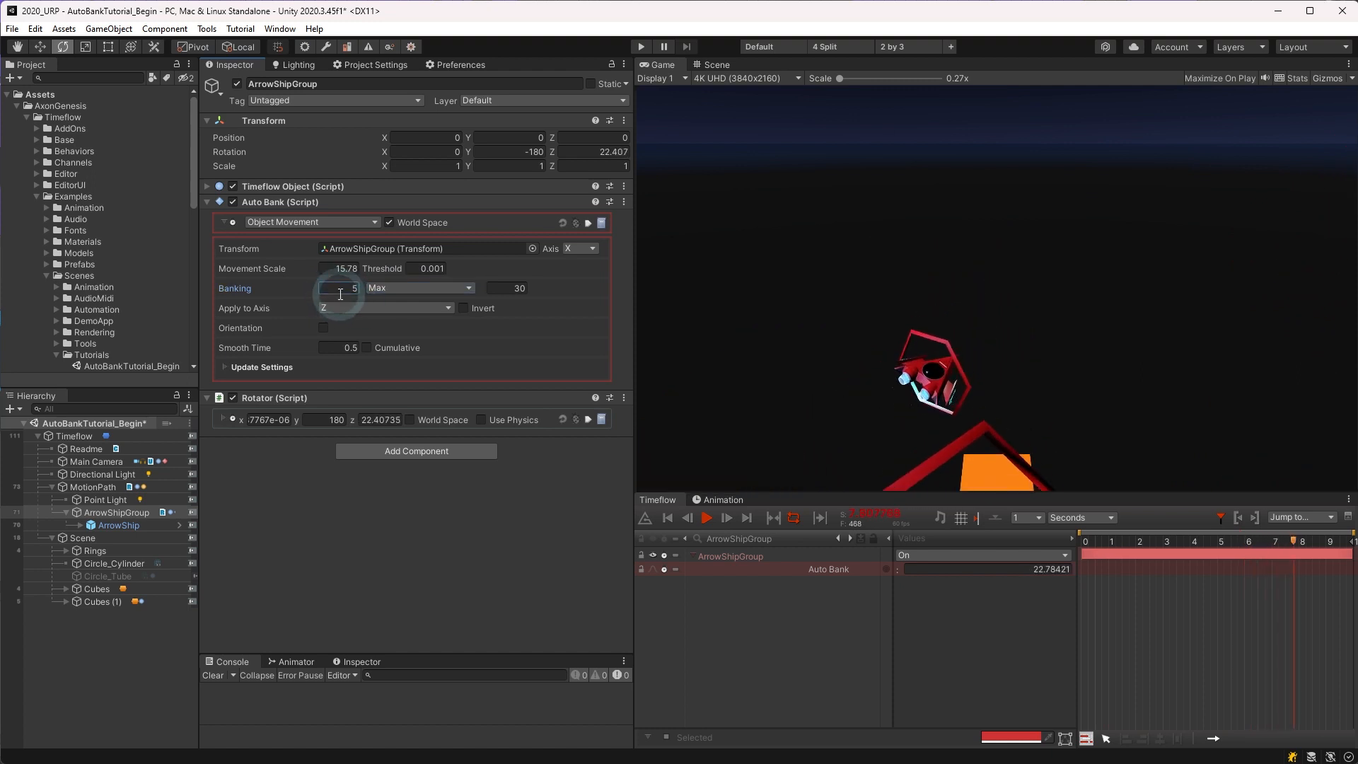
click(334, 268)
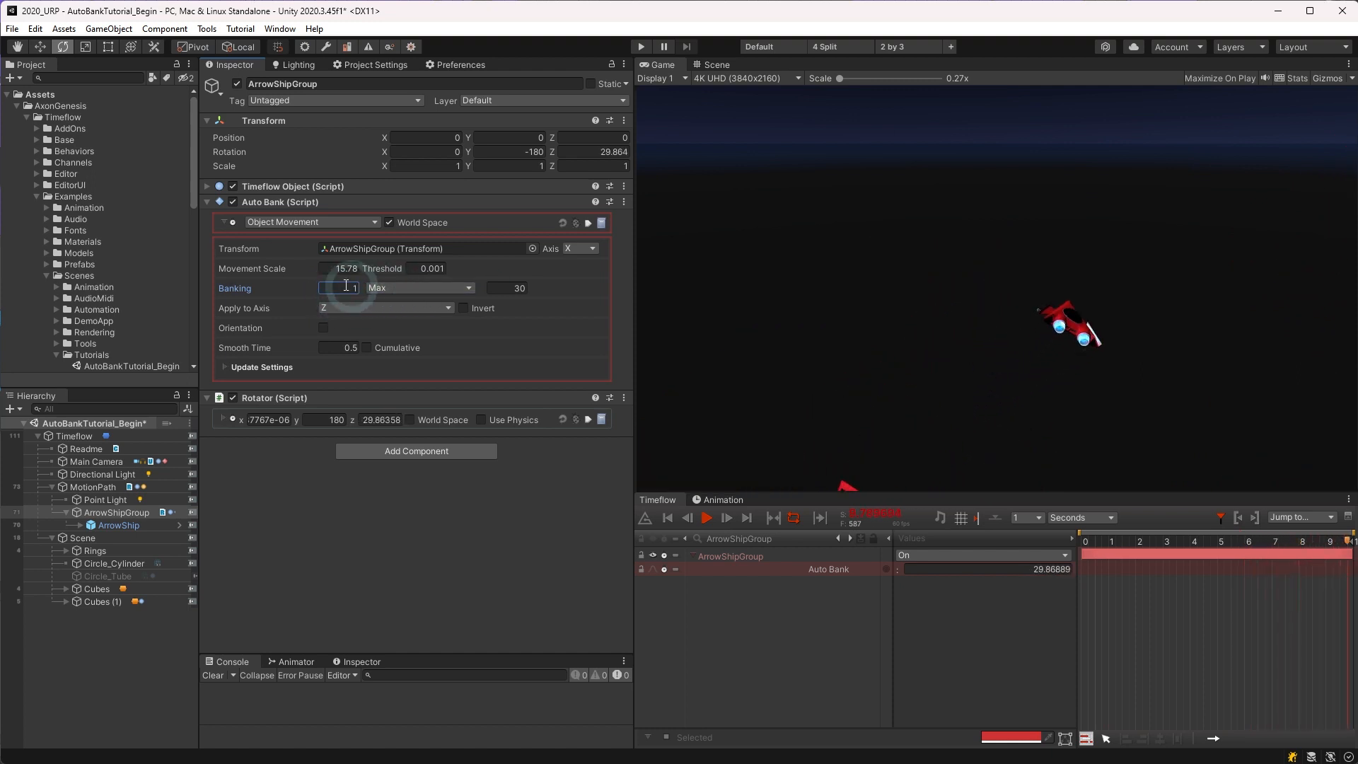
Step: Switch Auto Bank to Motion Path mode using the MotionPath object, with a Time Offset of 1 and Banking of 2
click(329, 224)
click(314, 256)
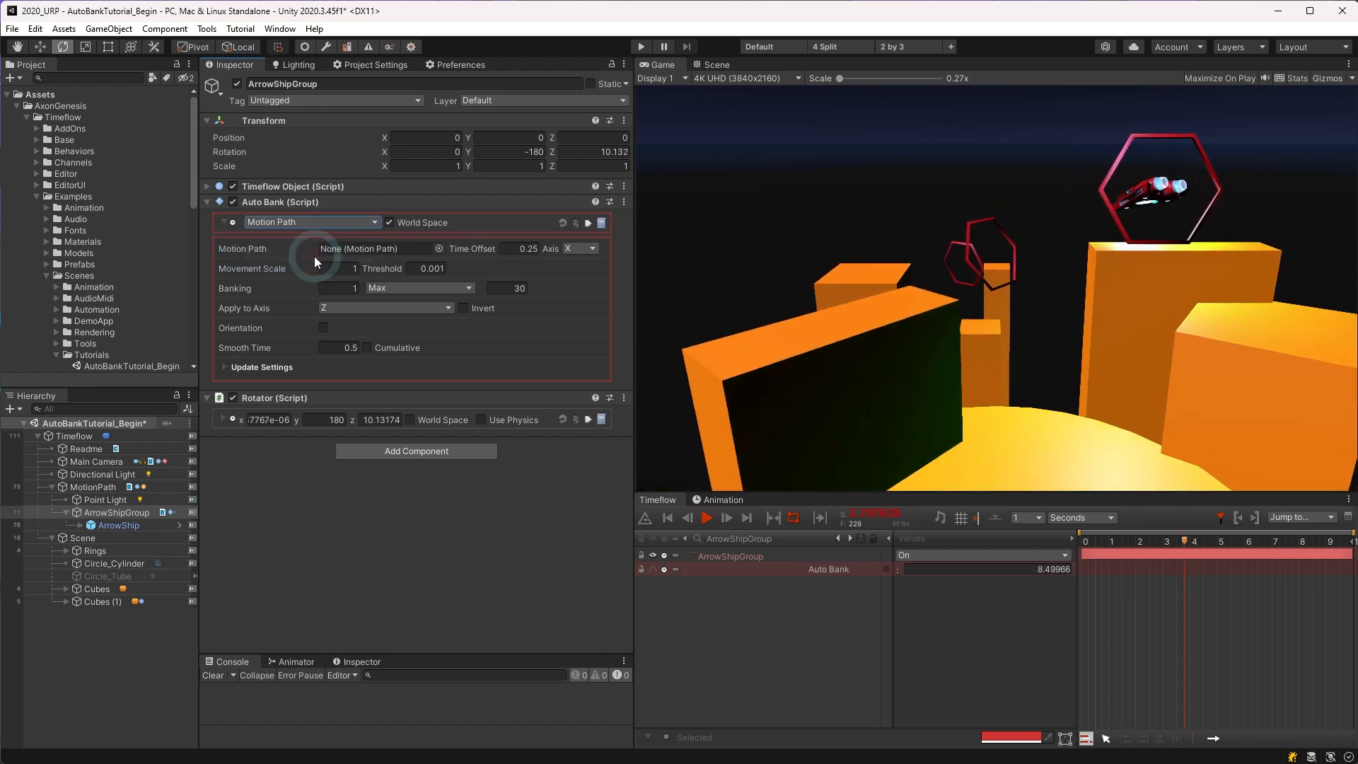
drag(101, 486, 389, 245)
click(524, 249)
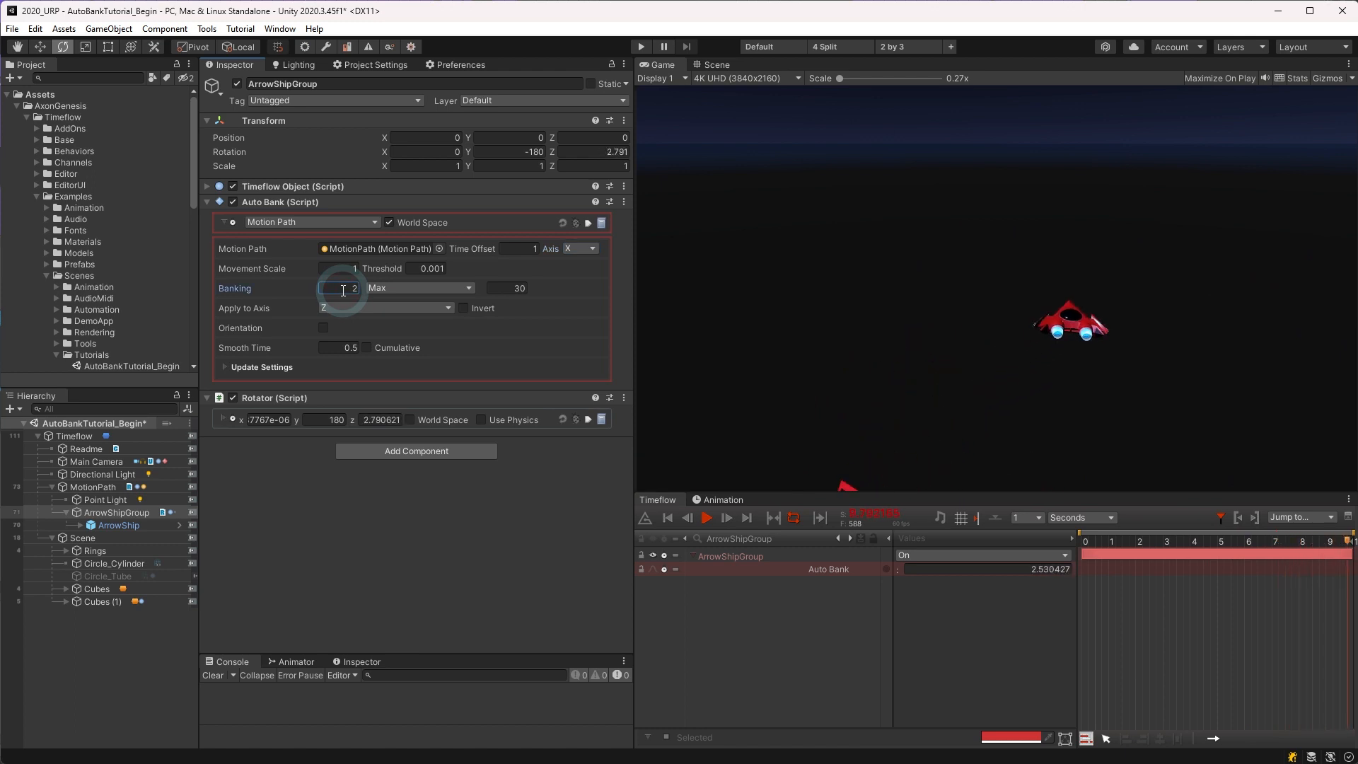
Step: Try a Smooth Time of 1 for Auto Bank
click(336, 348)
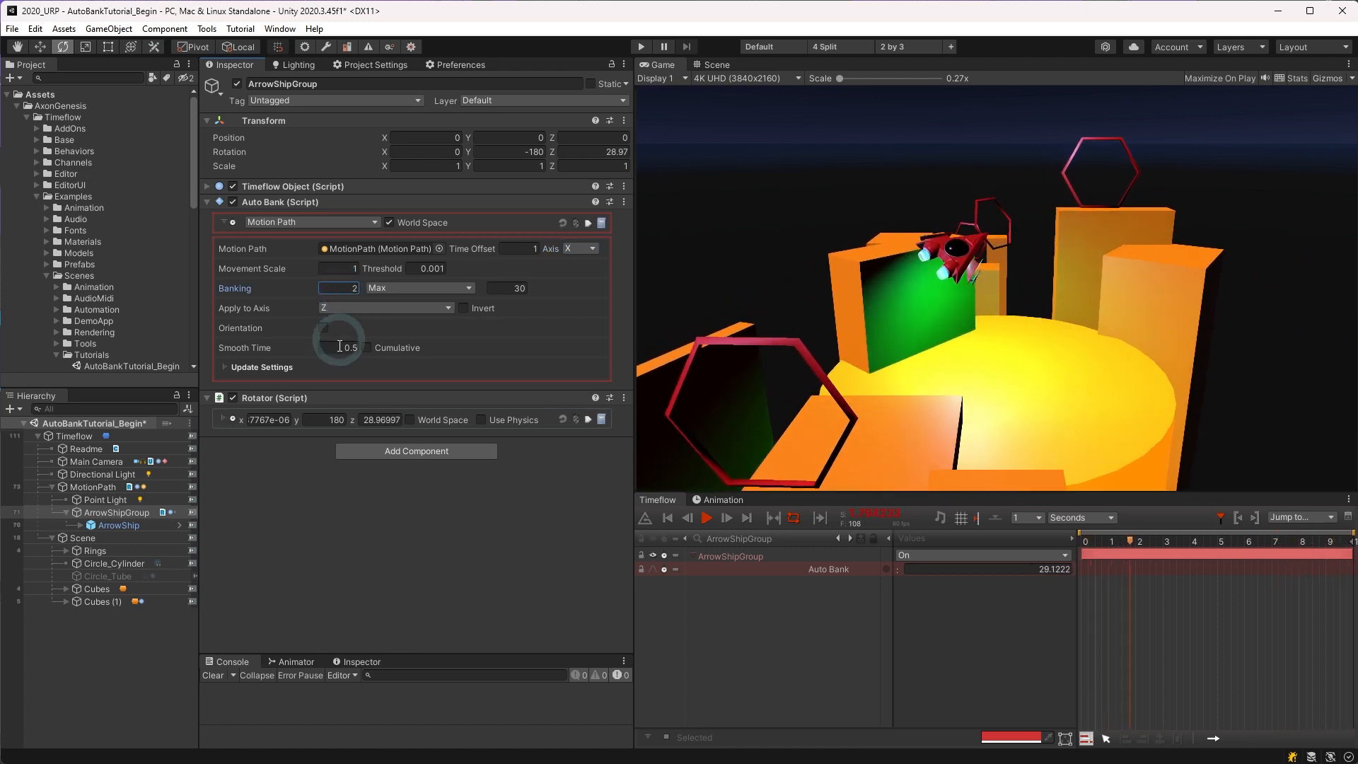
text(1)
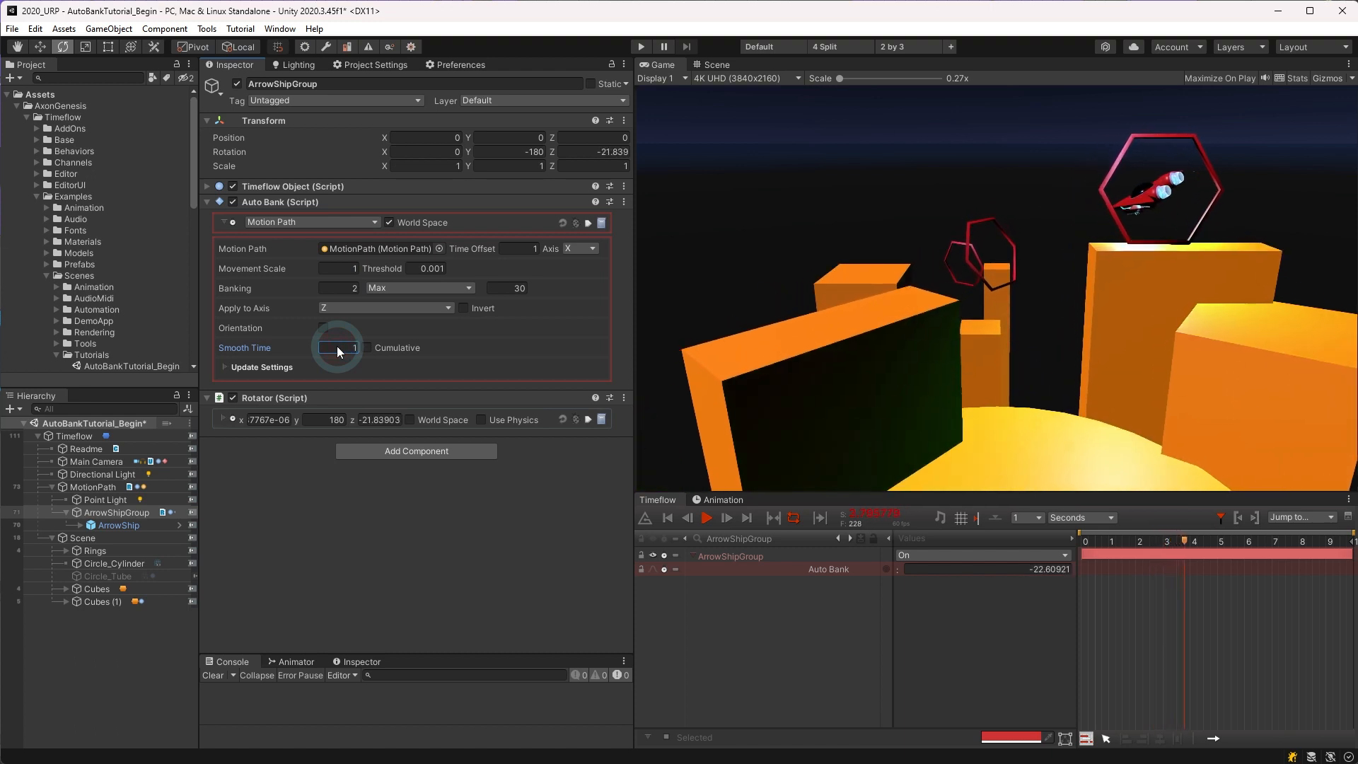
key(Tab)
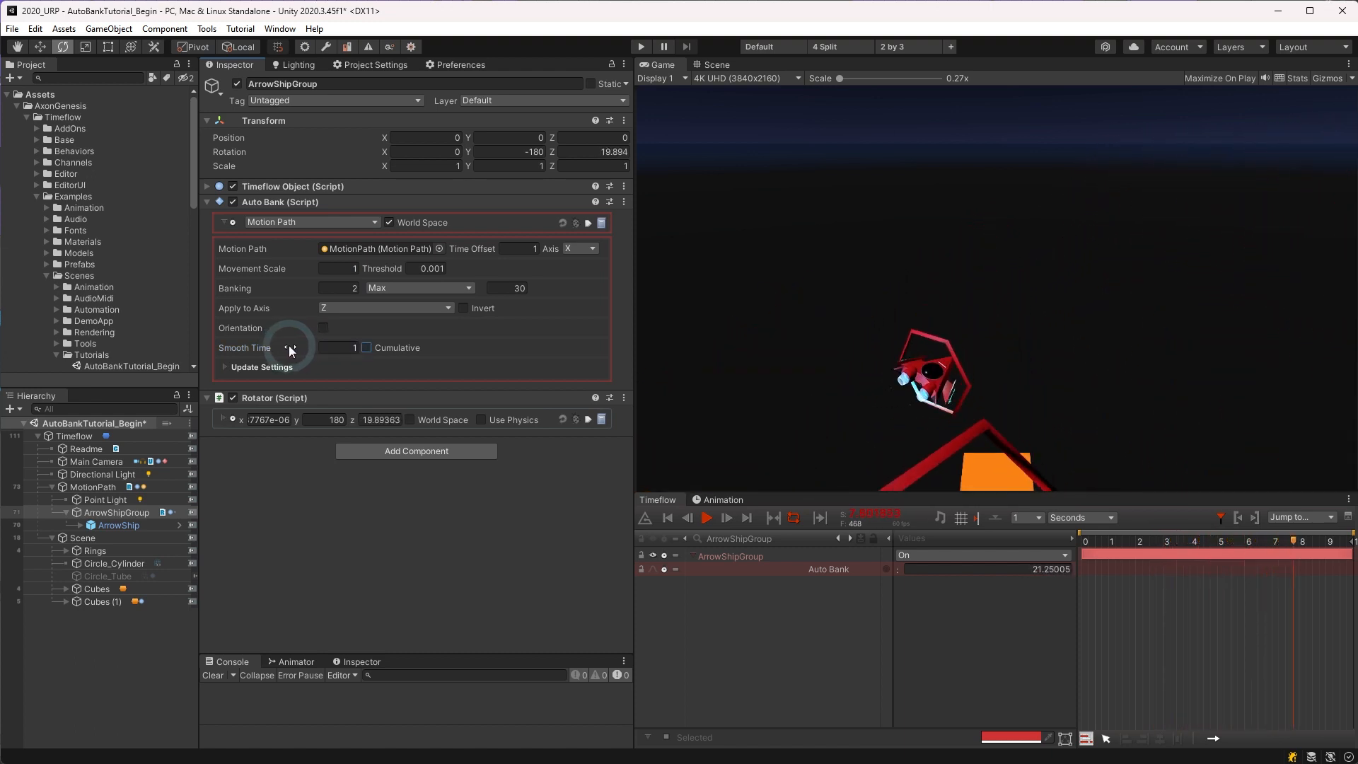
Step: Set Auto Bank's Smooth Time to 0.1 and enable Cumulative banking
mouse_move(290, 345)
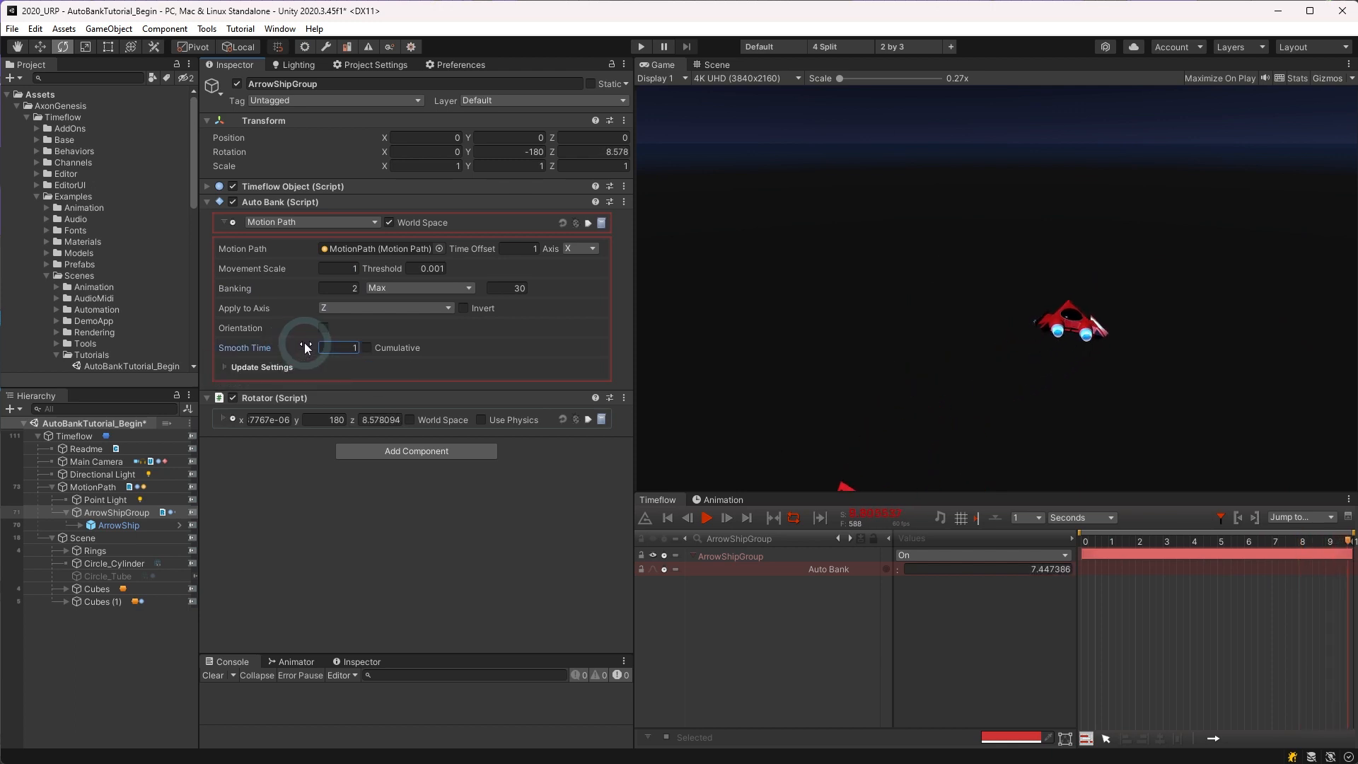
click(348, 347)
text(0.1)
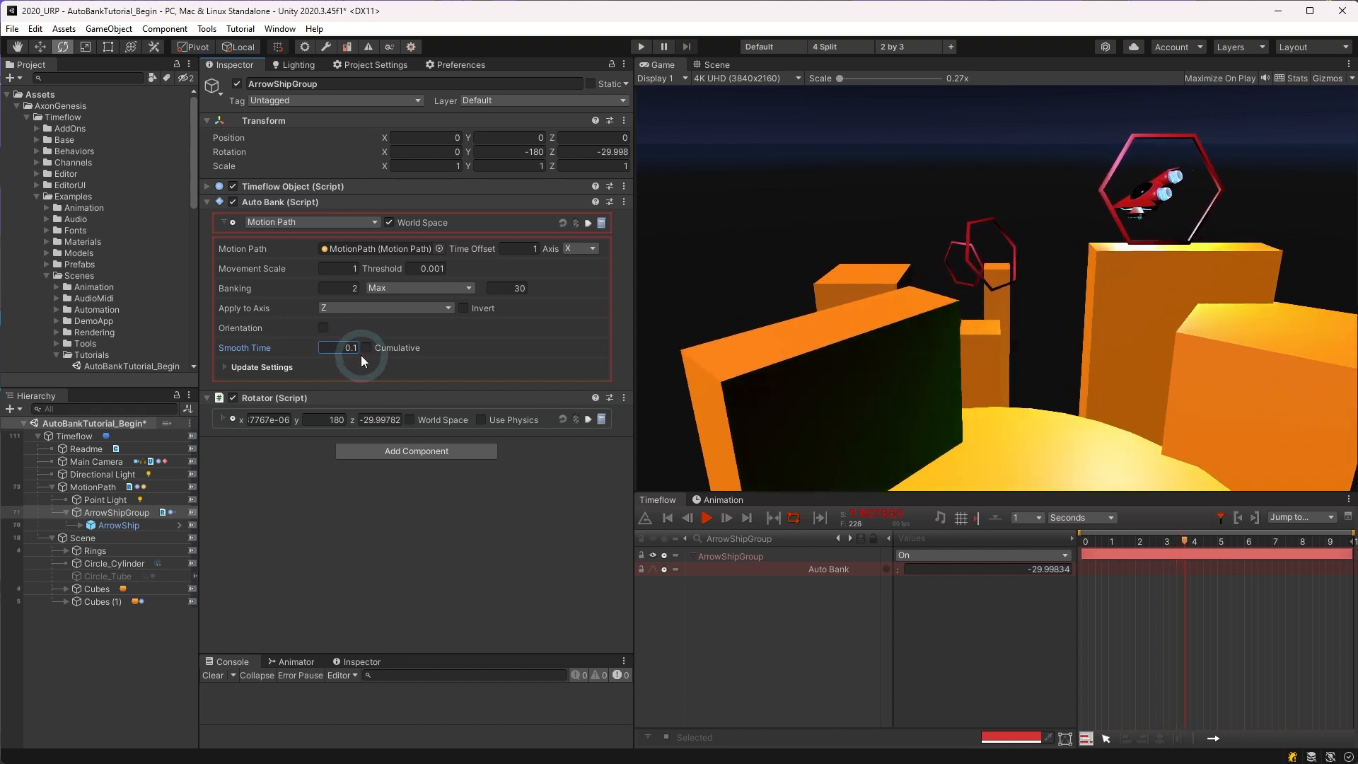
click(366, 348)
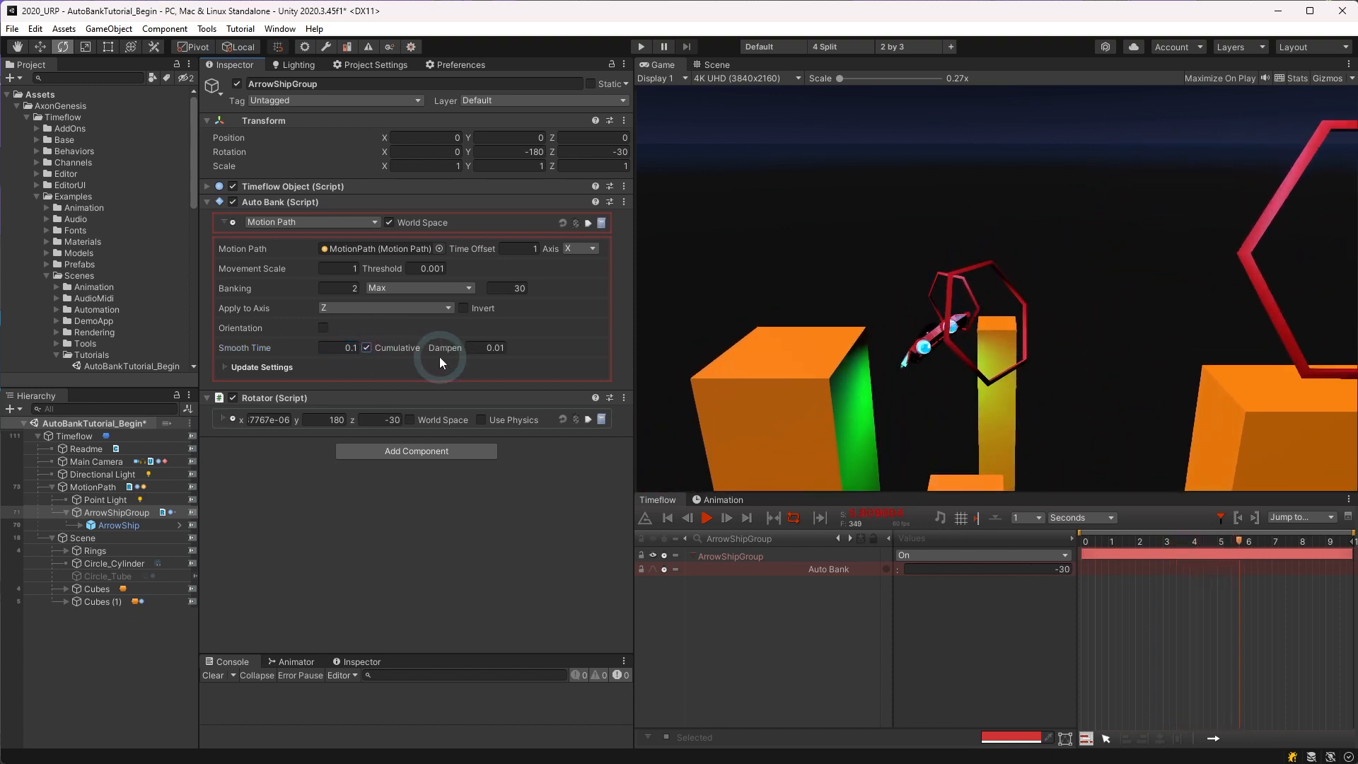
Step: Try the No Limit option for Auto Bank's banking
mouse_move(444, 350)
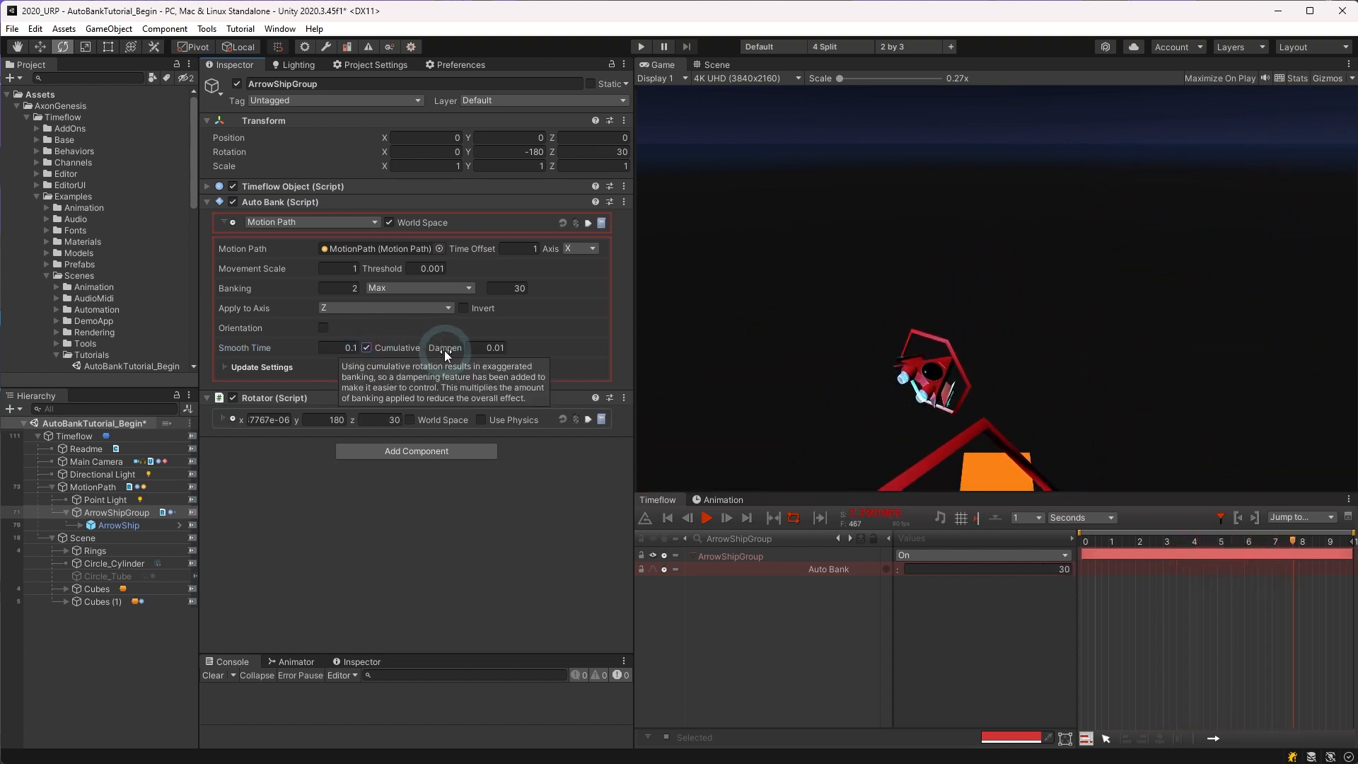
click(453, 288)
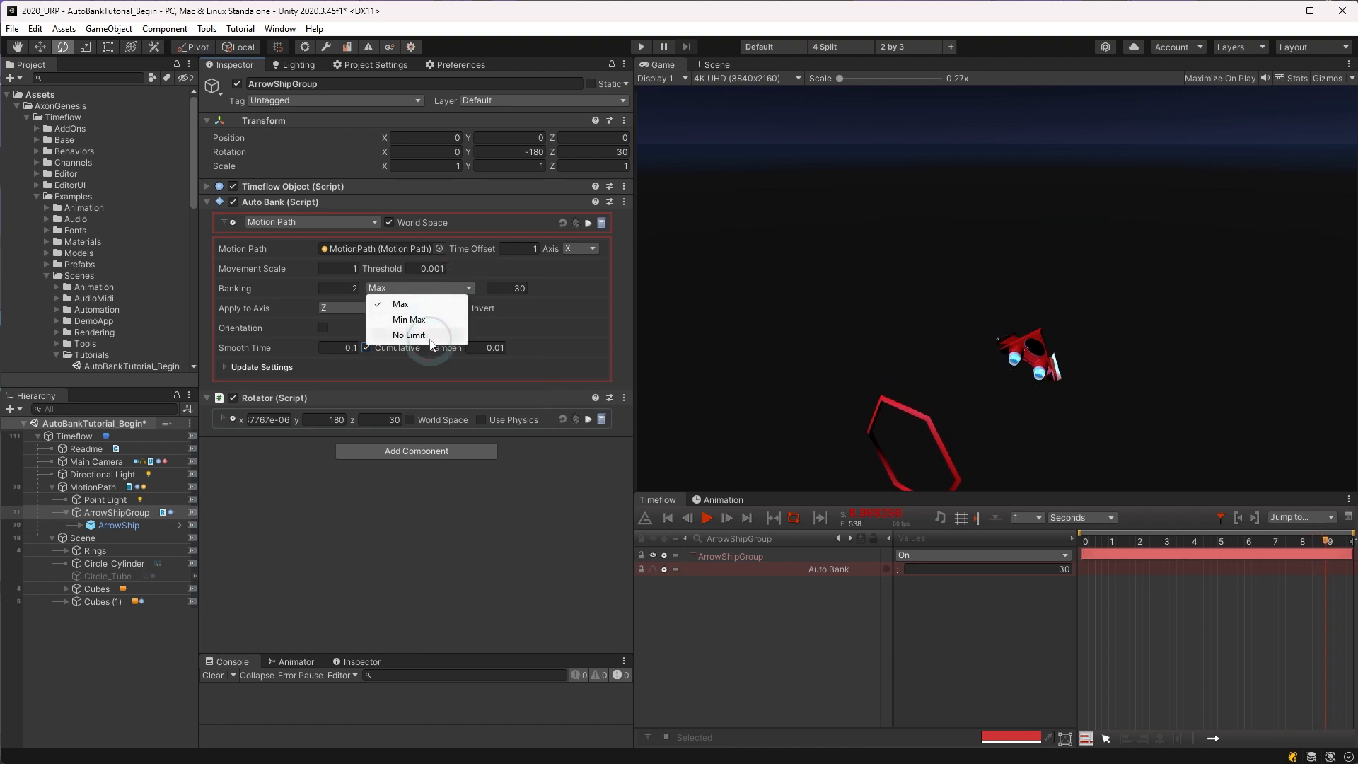
click(430, 339)
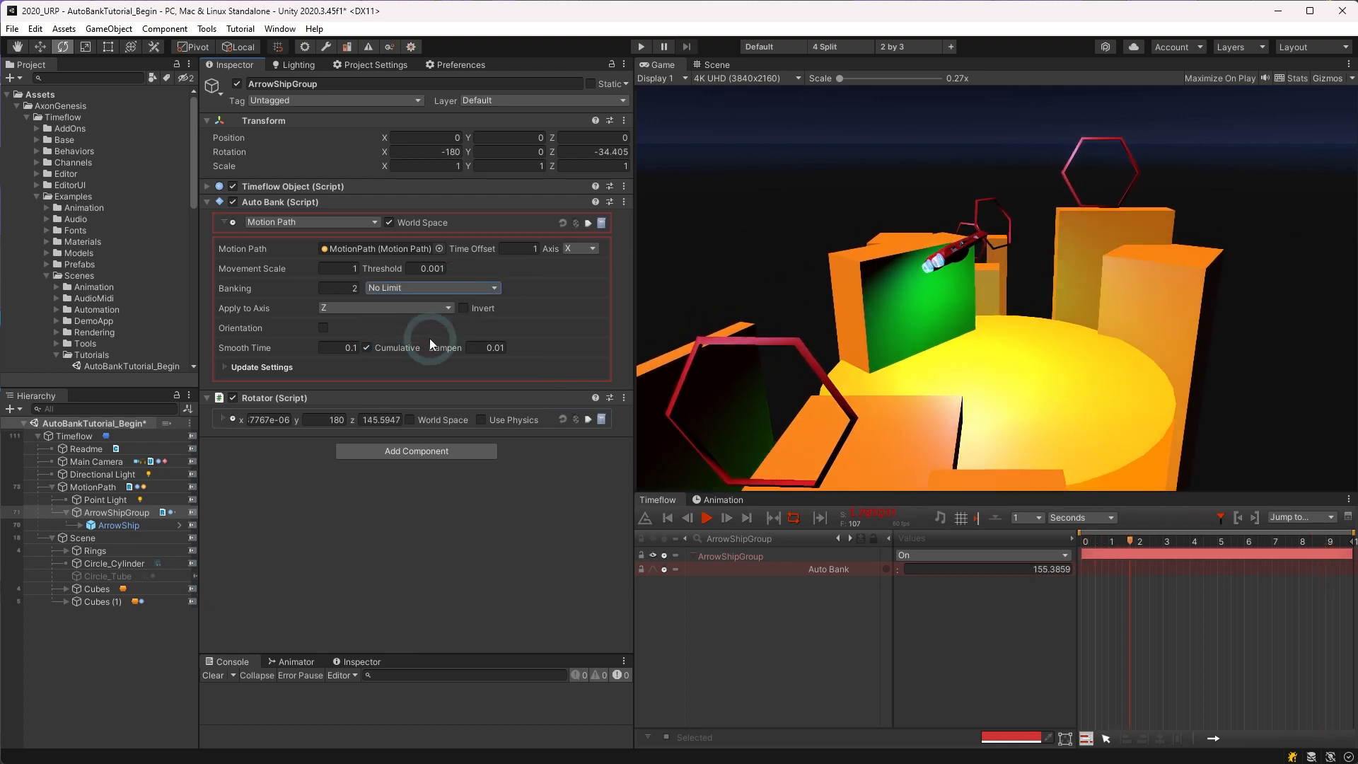
Step: Restore Auto Bank's banking limit to Max and disable Cumulative banking
click(426, 285)
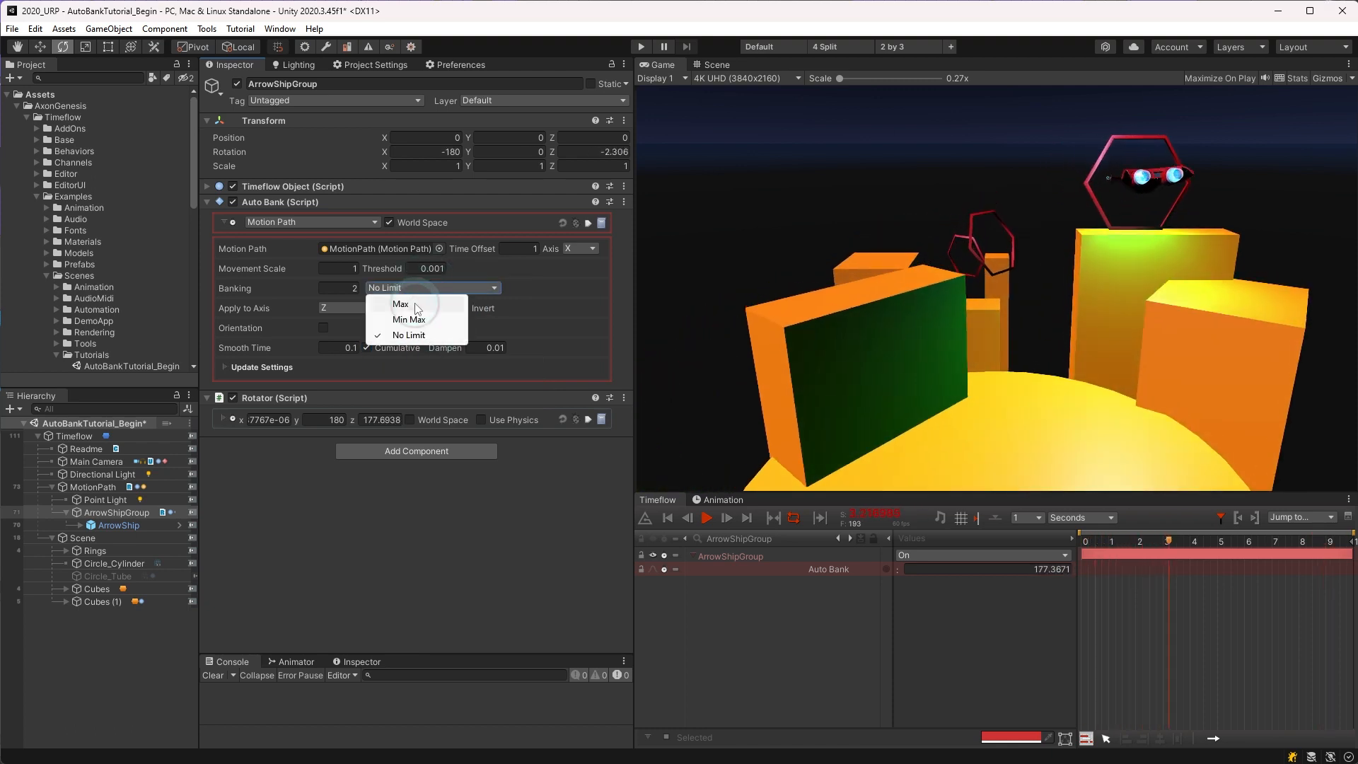
click(417, 303)
click(371, 346)
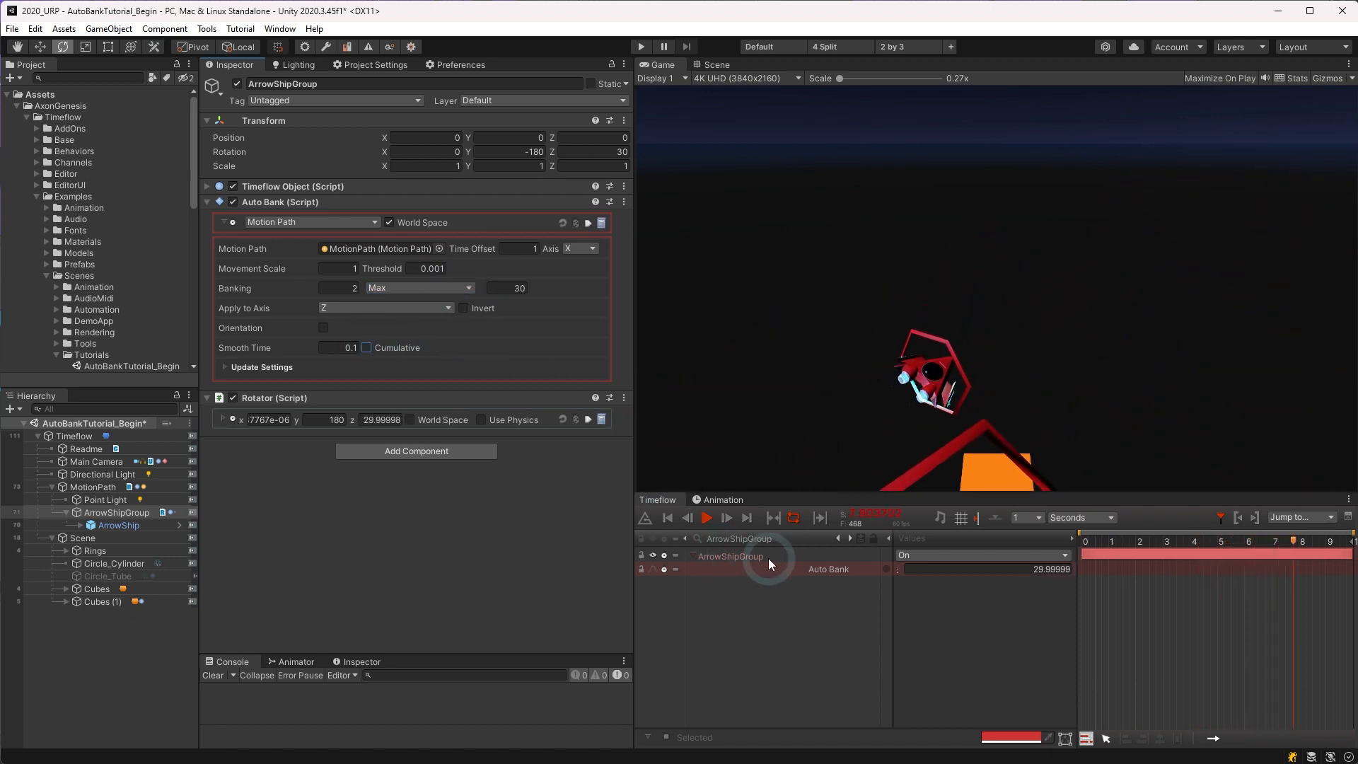
Step: Rename ArrowShipGroup's Auto Bank channel to Auto Bank Roll in the timeline
click(820, 567)
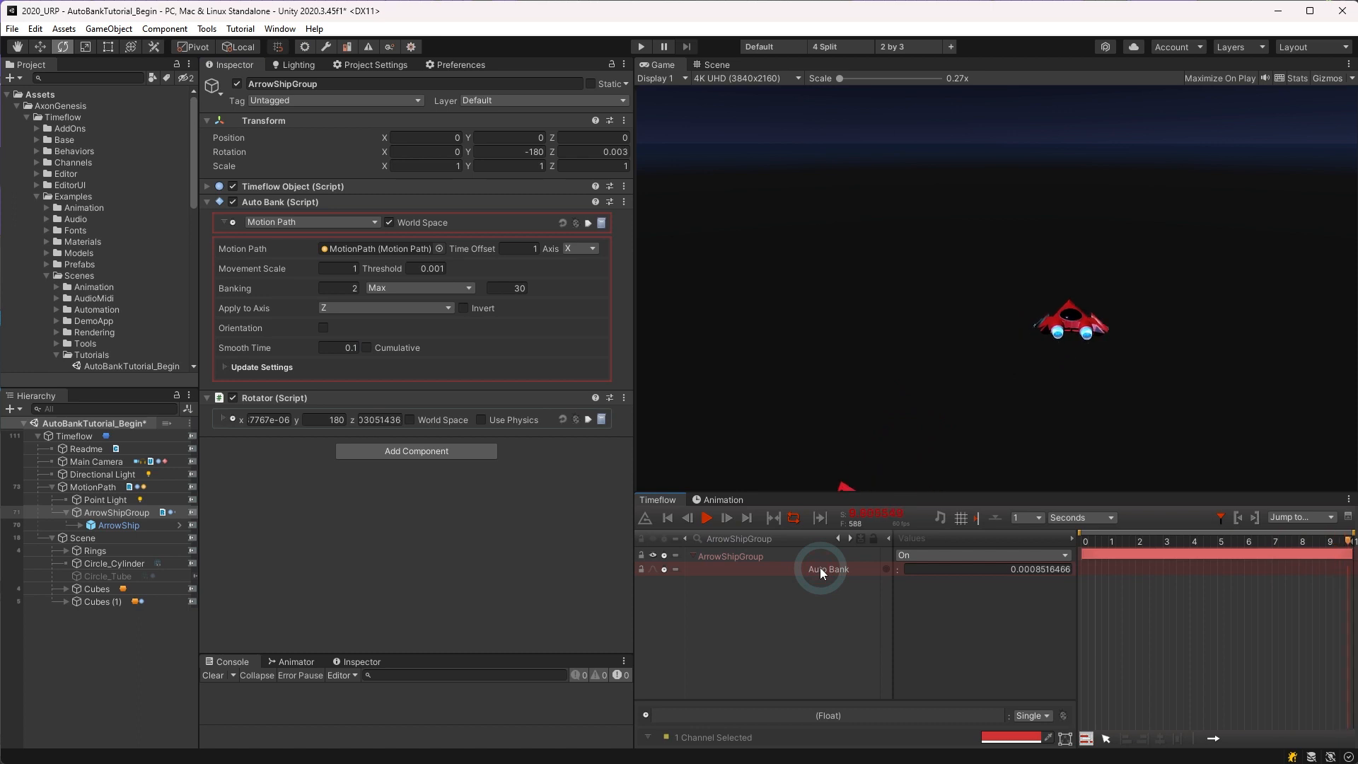
key(End)
text(Roll)
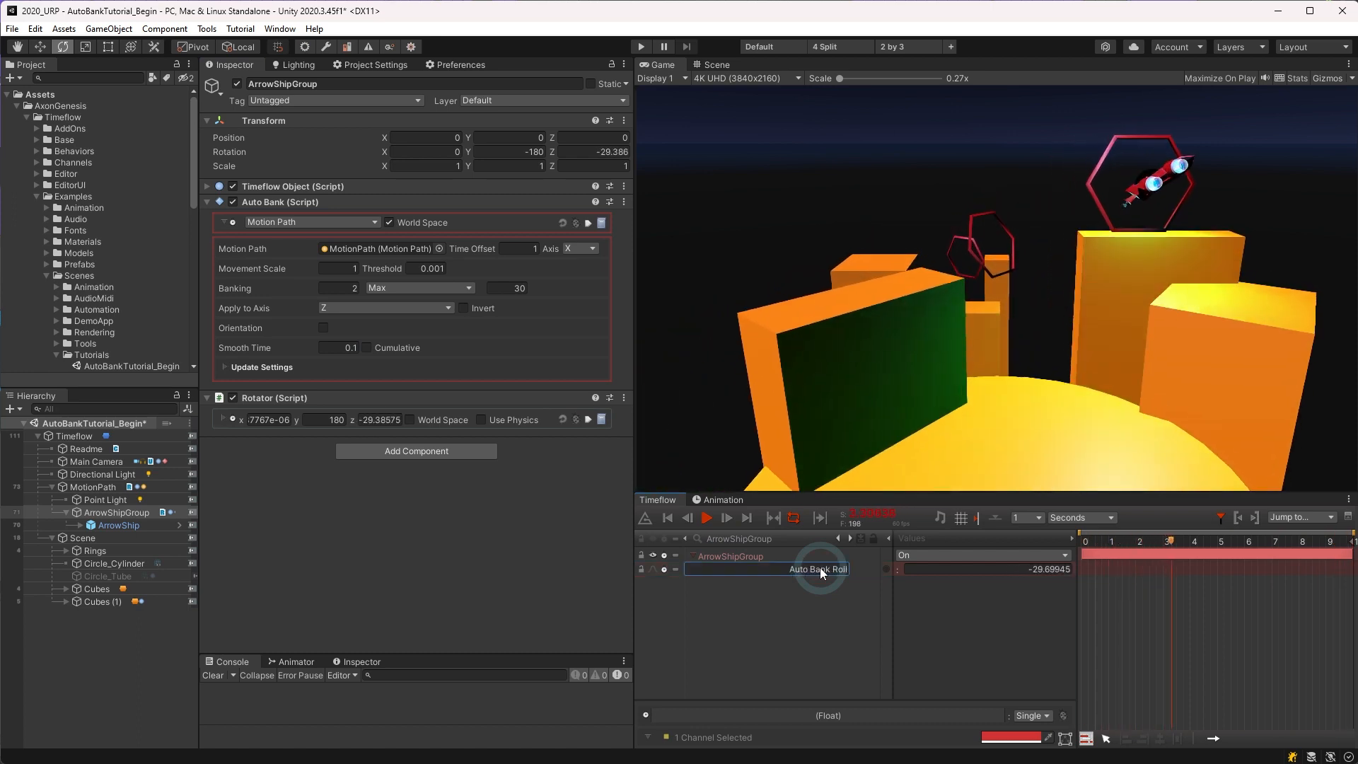
key(Return)
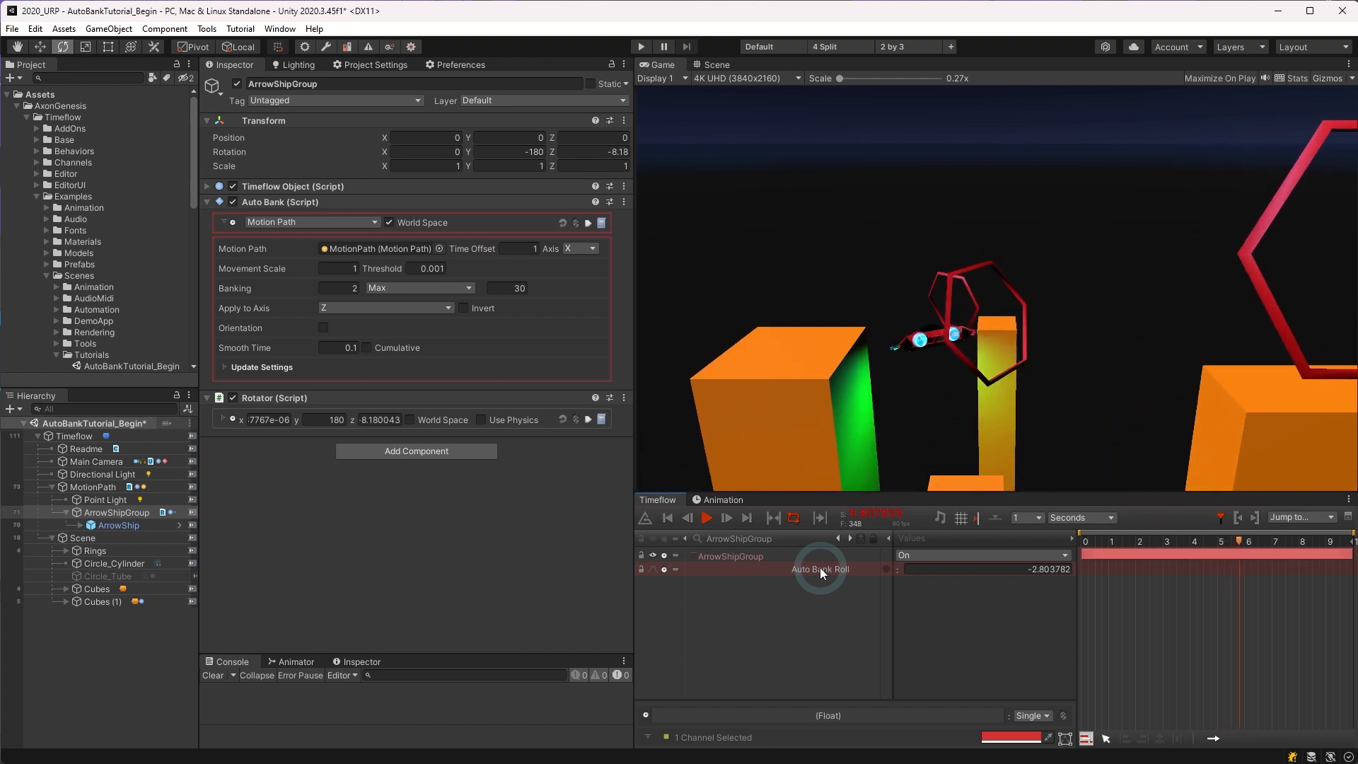
Step: Duplicate the Auto Bank Roll channel and name the copy Auto Bank Pitch
key(ctrl+d)
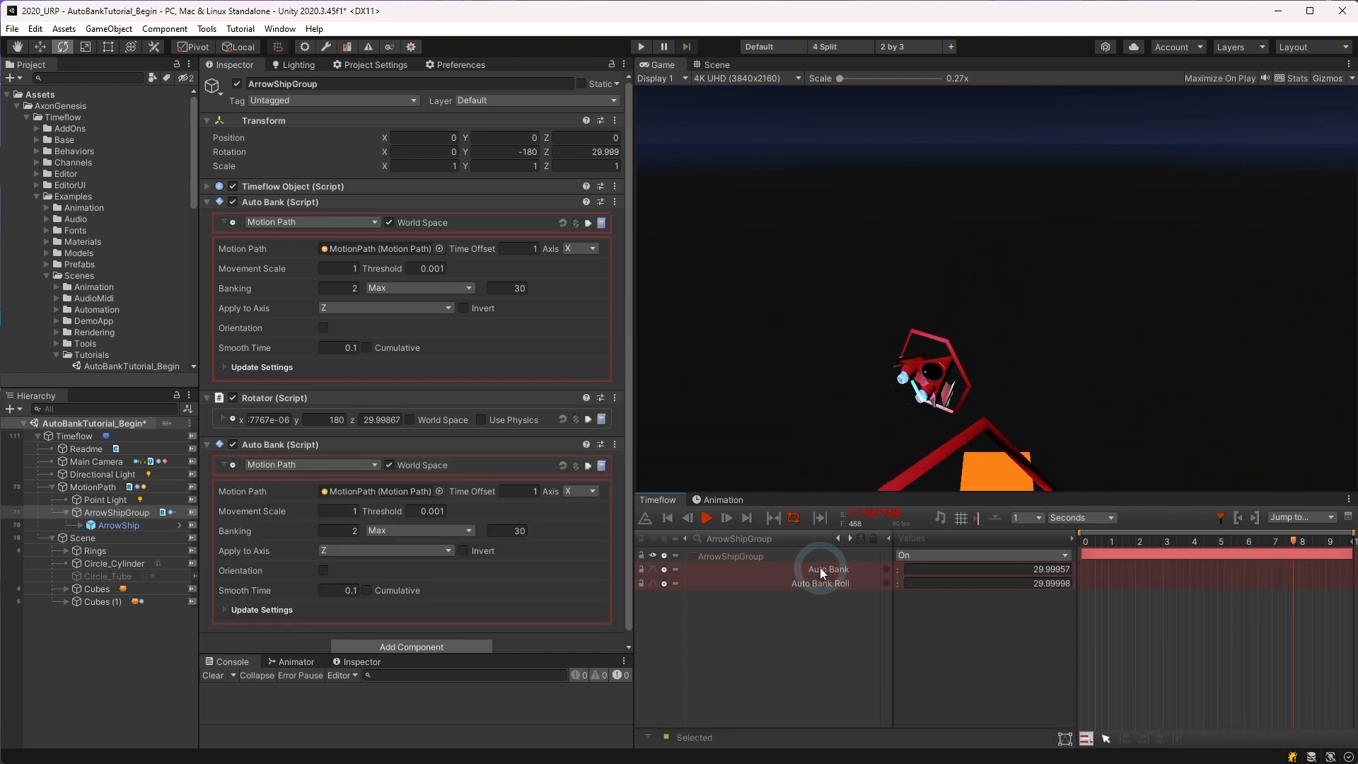
double_click(821, 568)
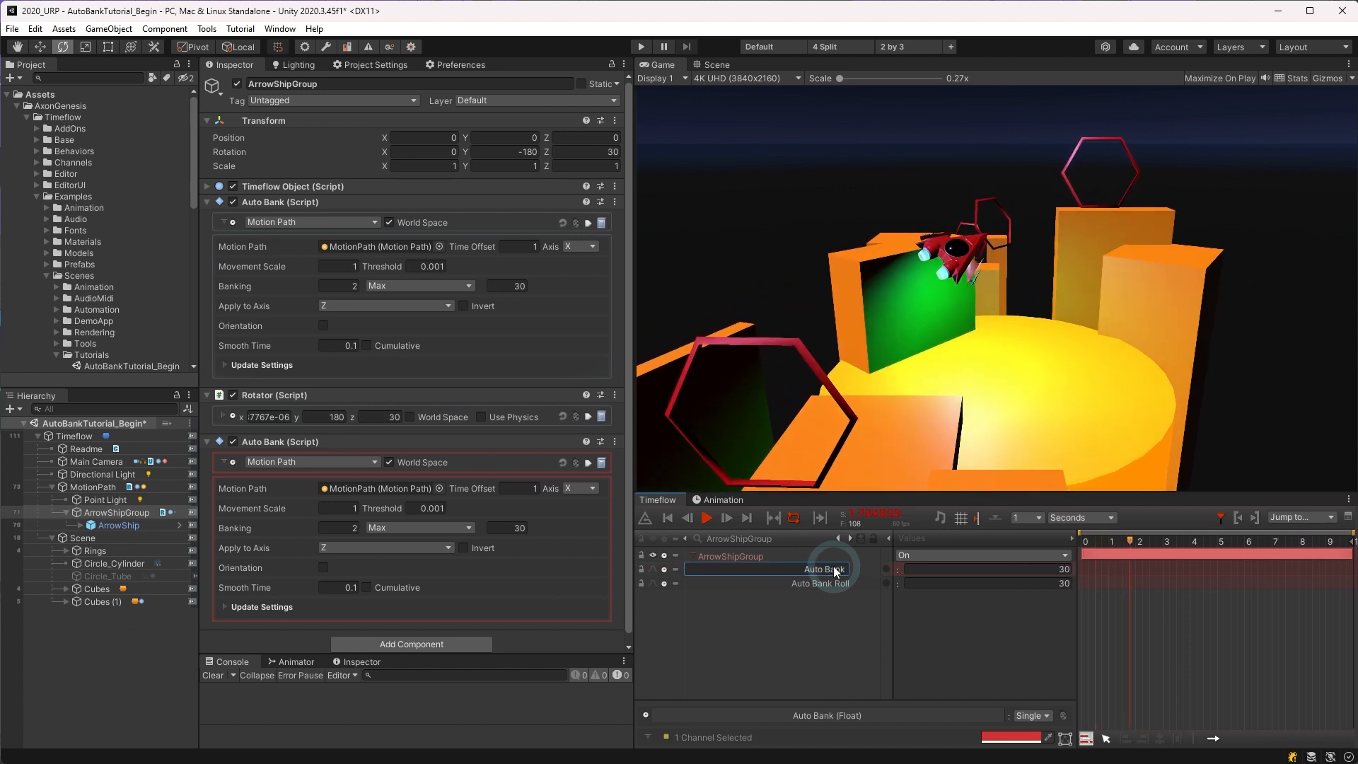
key(End)
text(Pitch)
key(Return)
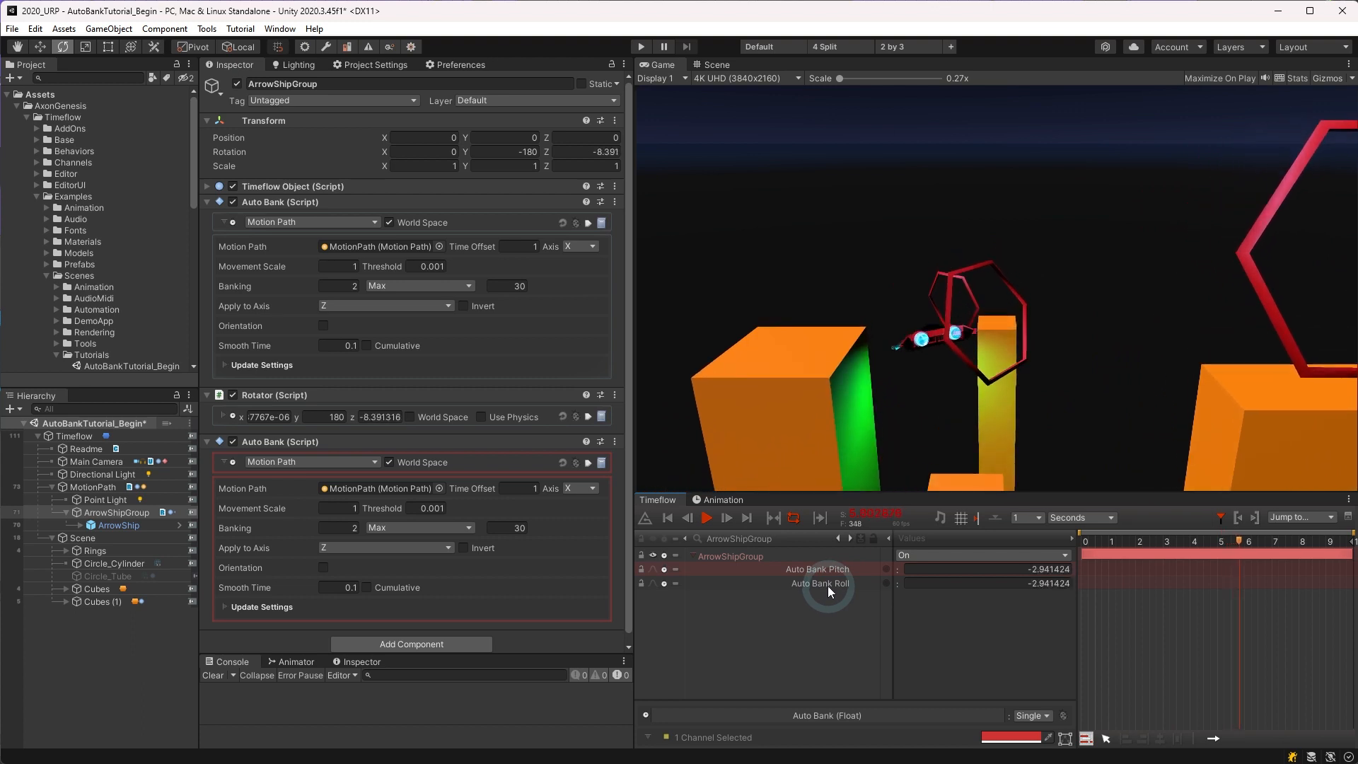
Step: Assign random colors to the Auto Bank Pitch and Auto Bank Roll channels
right_click(826, 584)
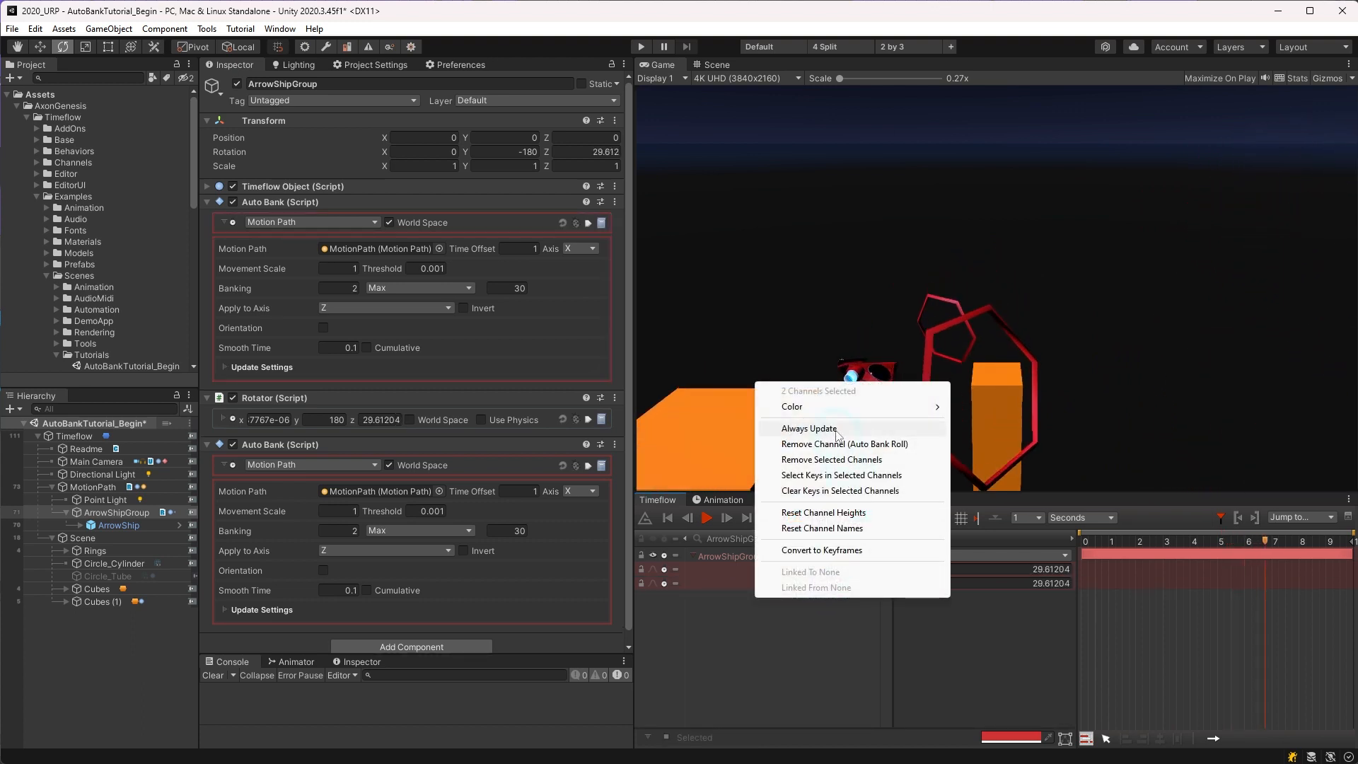
mouse_move(845, 411)
click(989, 699)
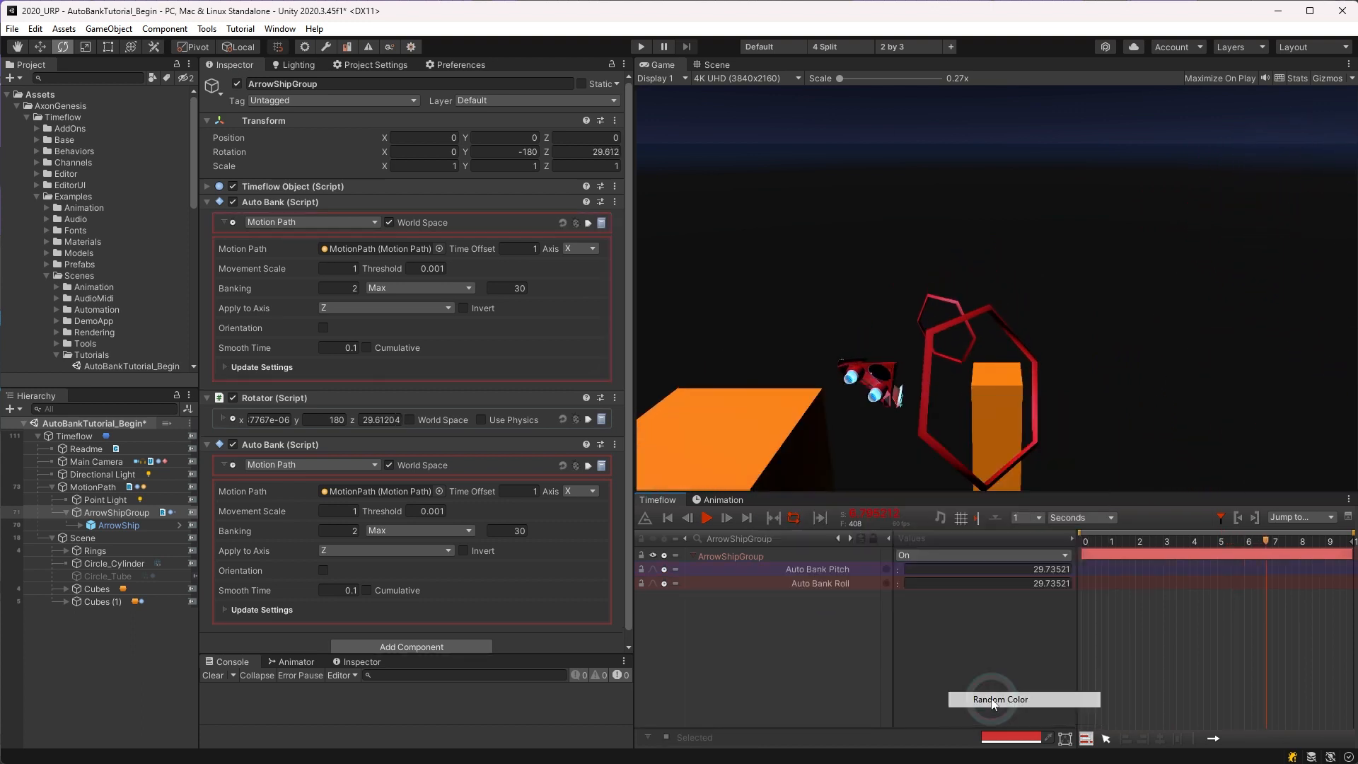
Step: Set the Auto Bank Pitch behavior to read the motion path's Y axis and apply its banking to the X axis
click(825, 570)
click(437, 559)
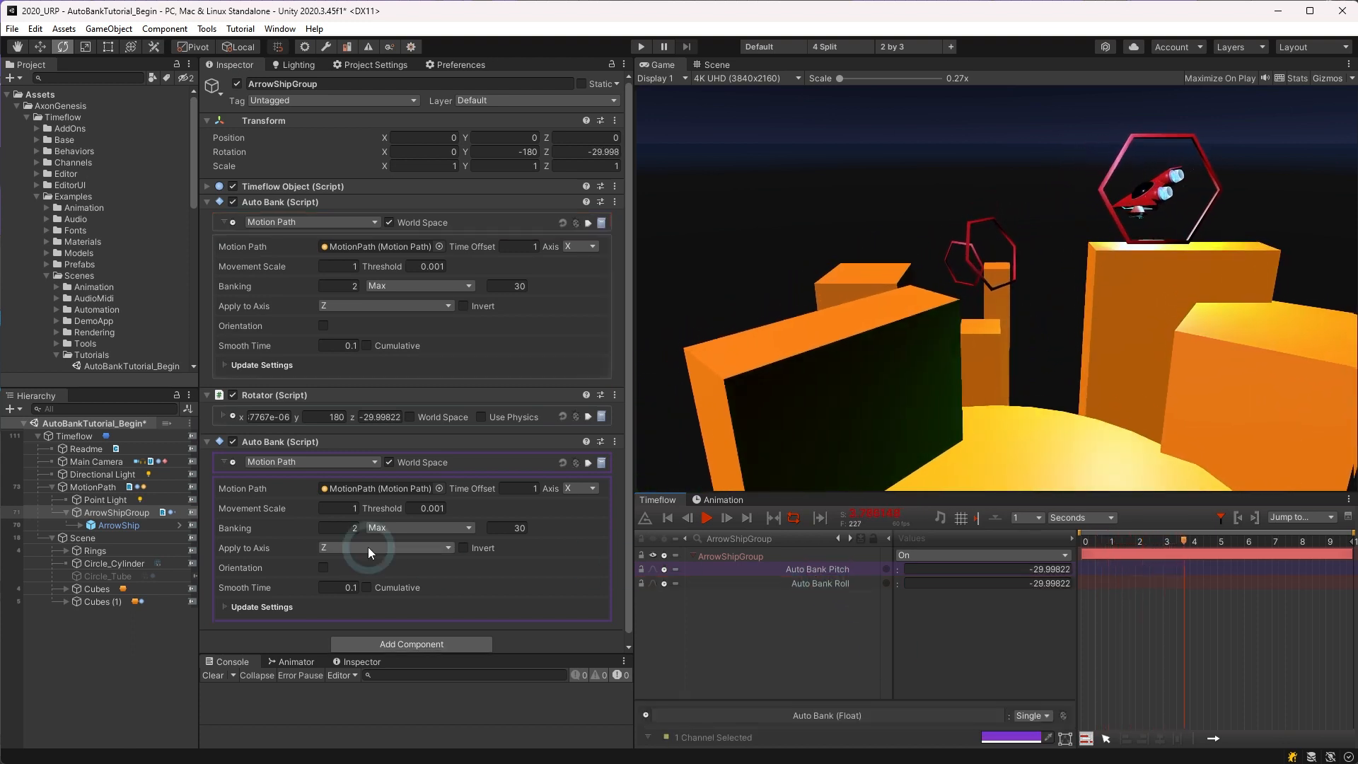
click(575, 489)
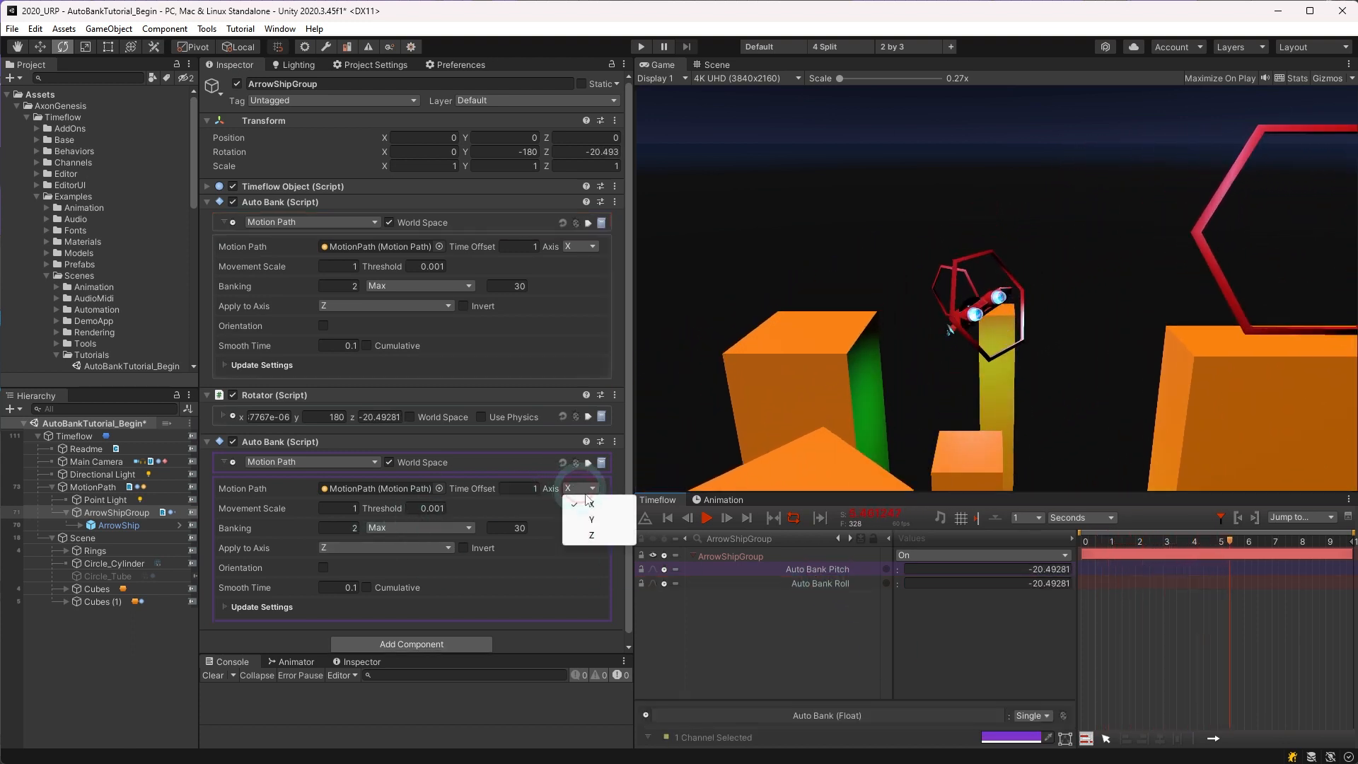
click(592, 521)
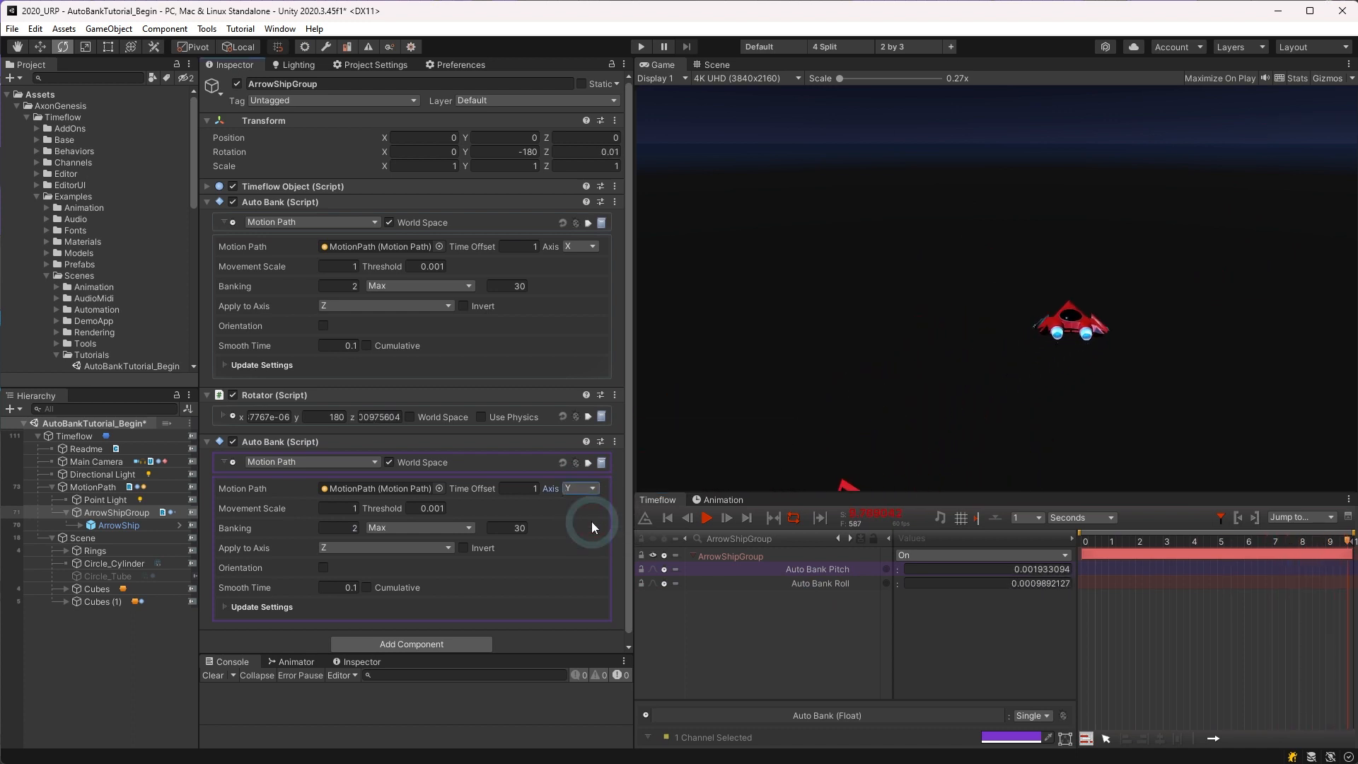
click(380, 549)
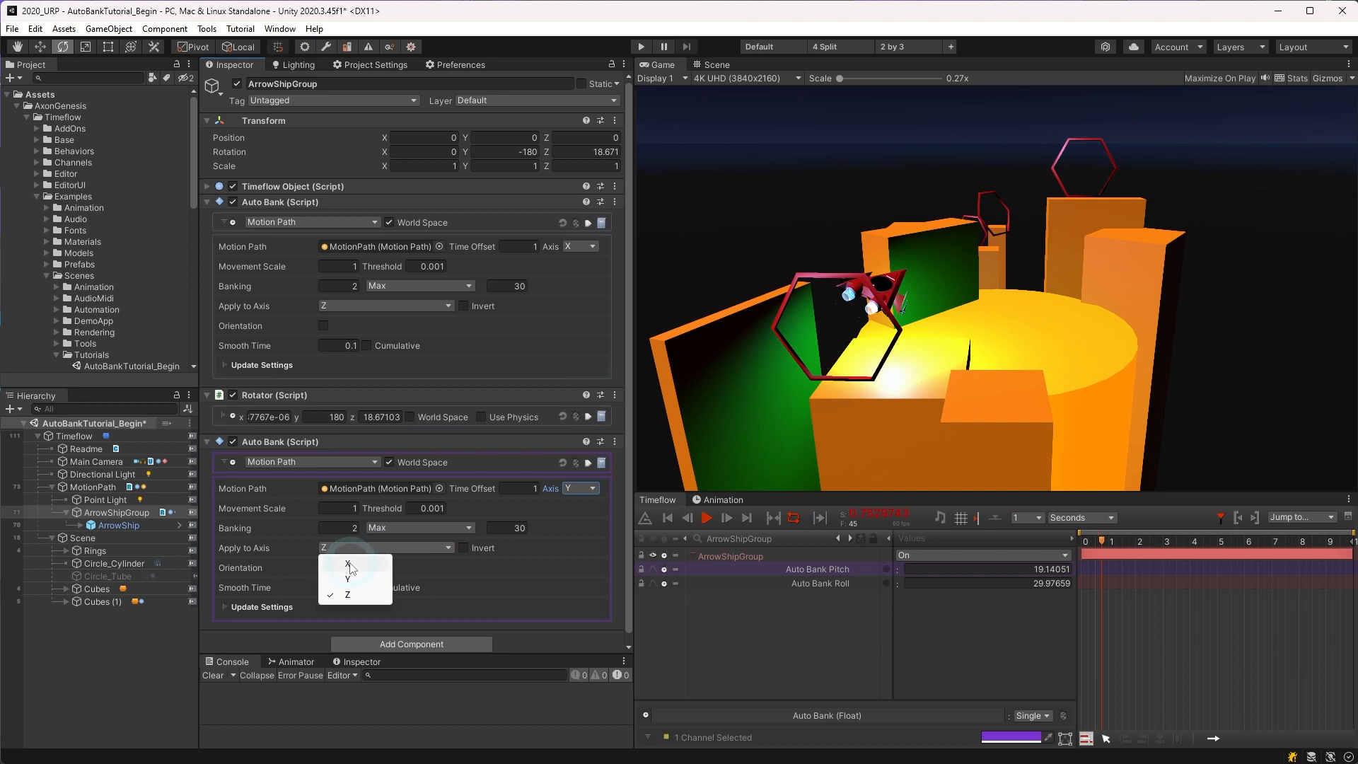
click(349, 564)
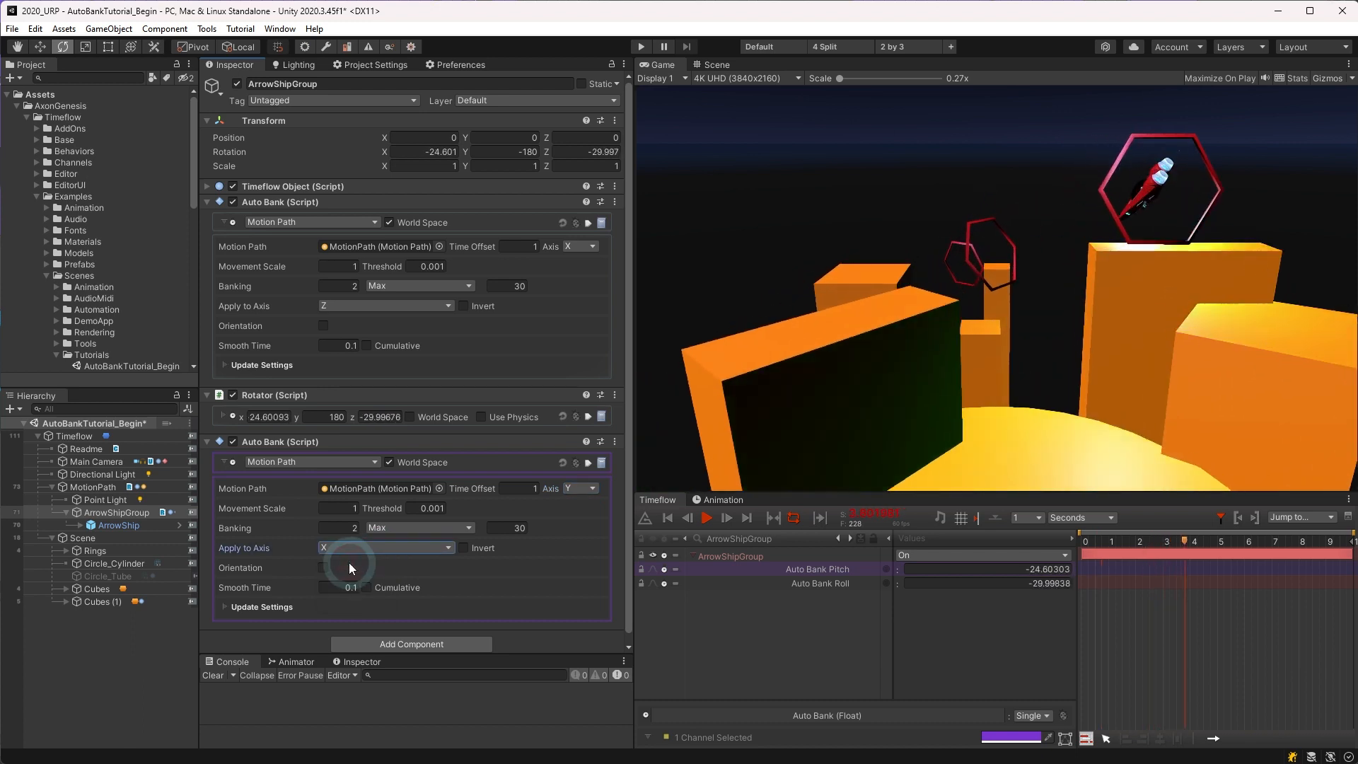
Step: Set the Auto Bank Pitch behavior's Banking to 1 and open its maximum bank value for editing
click(341, 527)
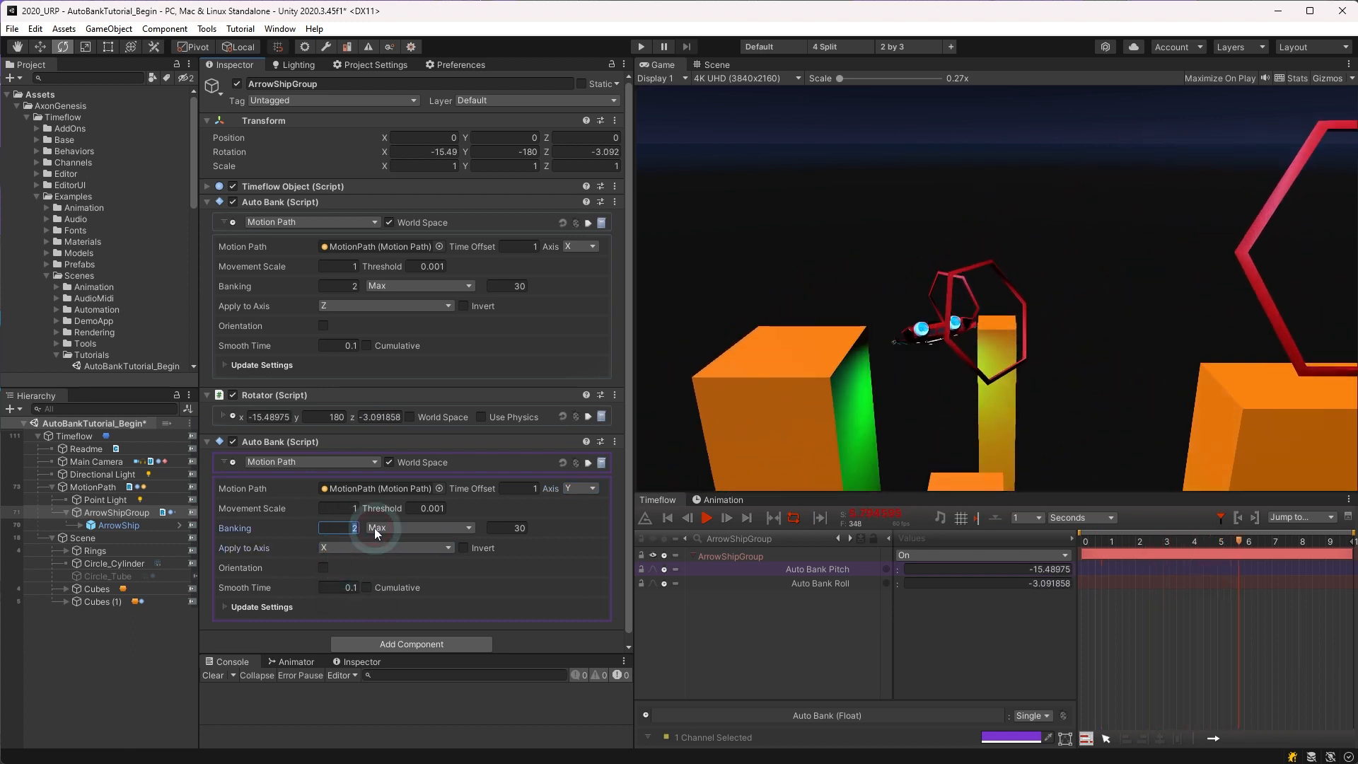
text(1)
click(509, 532)
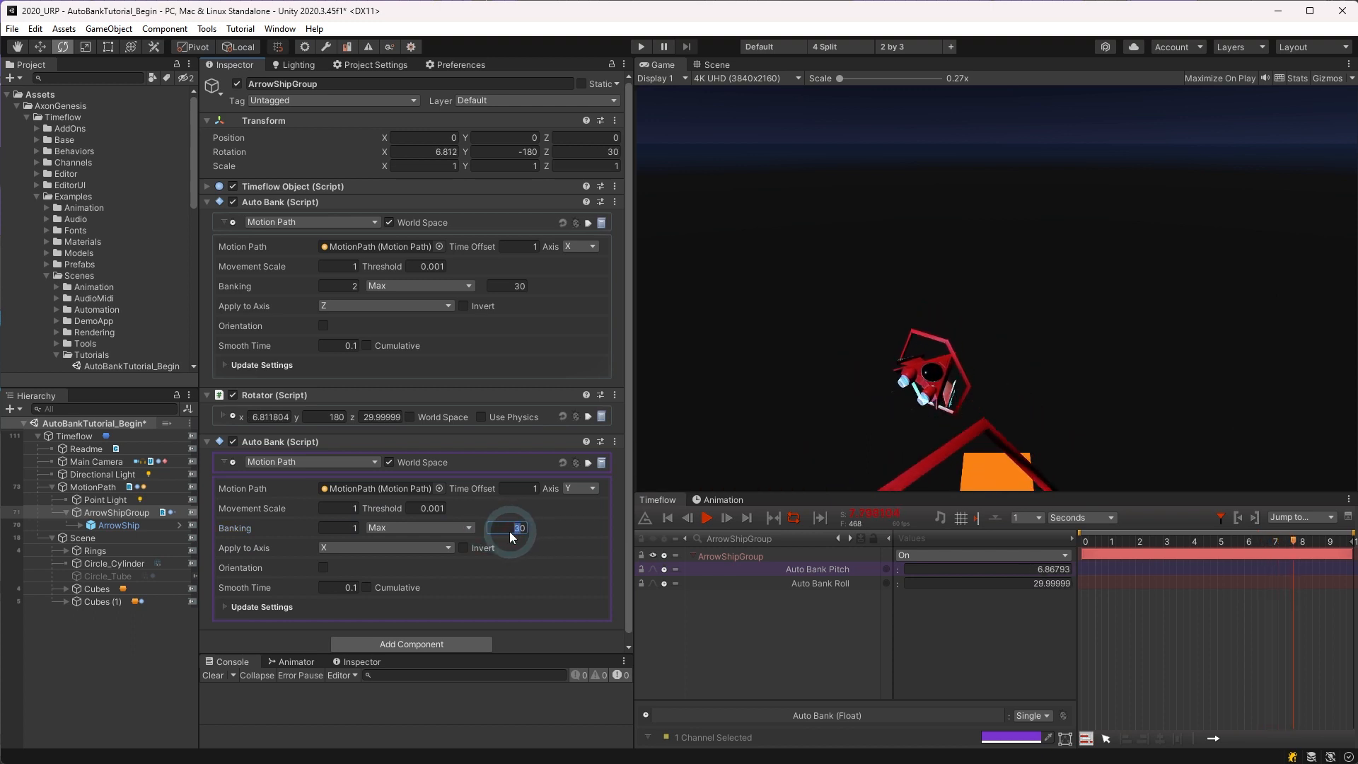